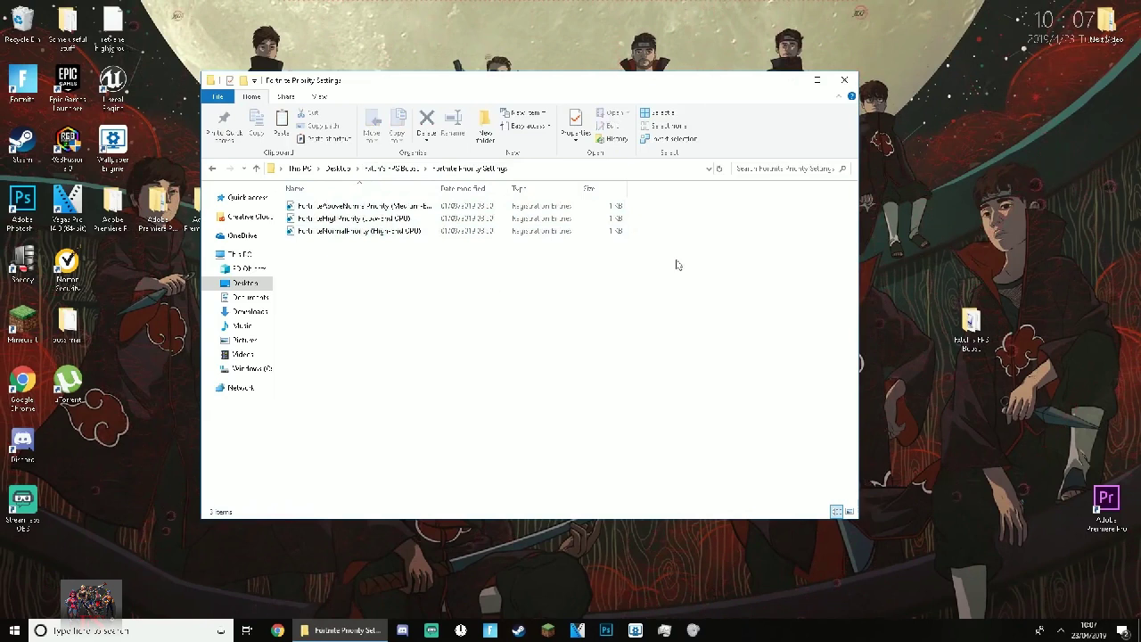
# - Examine the three Fortnite priority registry files for low-end, medium-end and high-end CPUs
pyautogui.click(395, 220)
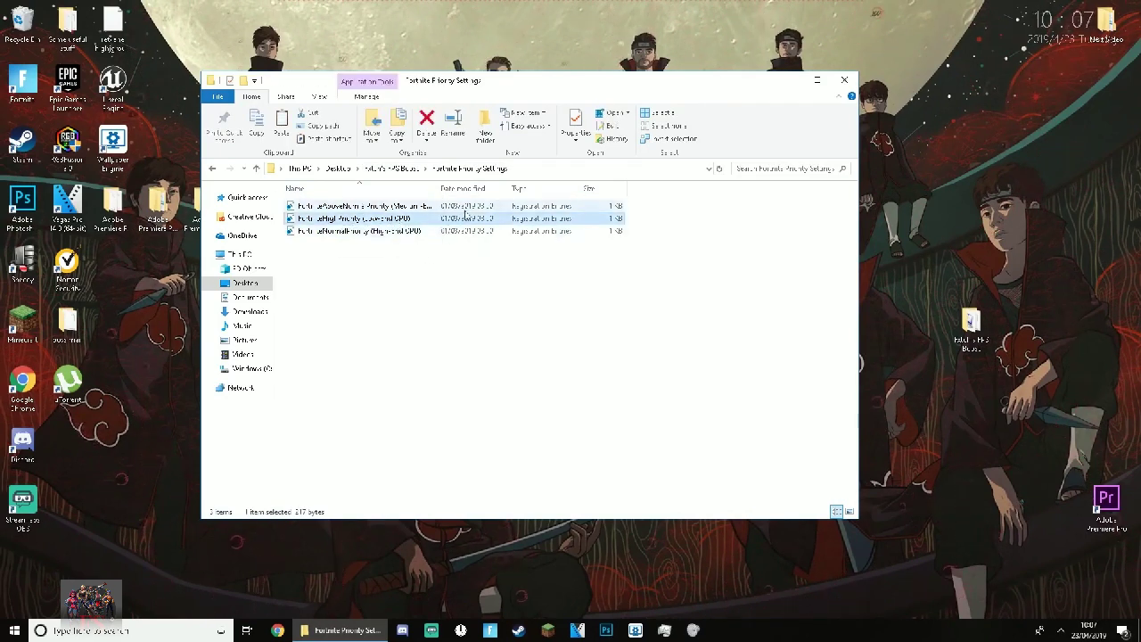
pyautogui.click(415, 205)
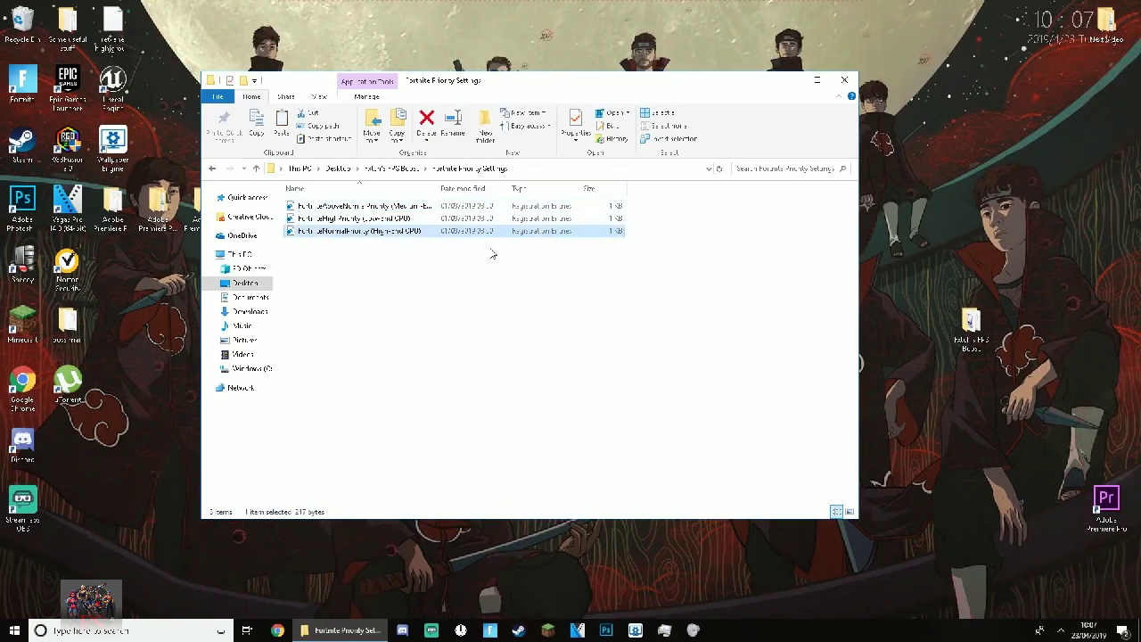
pyautogui.moveTo(418, 262); pyautogui.dragTo(321, 236)
pyautogui.moveTo(644, 271); pyautogui.dragTo(704, 198)
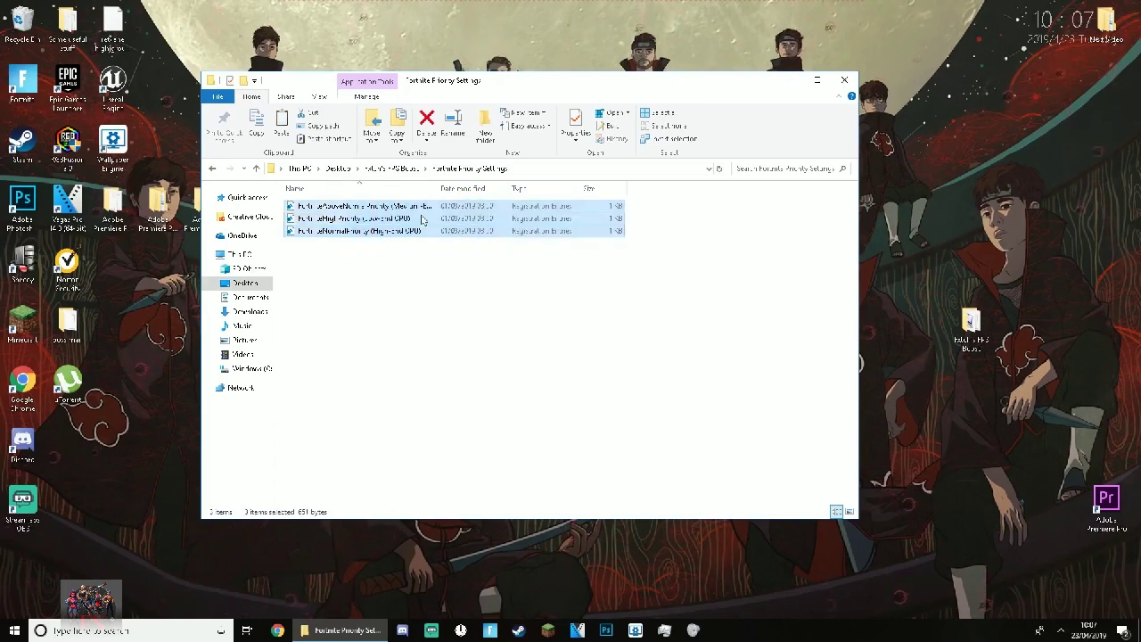
pyautogui.click(433, 230)
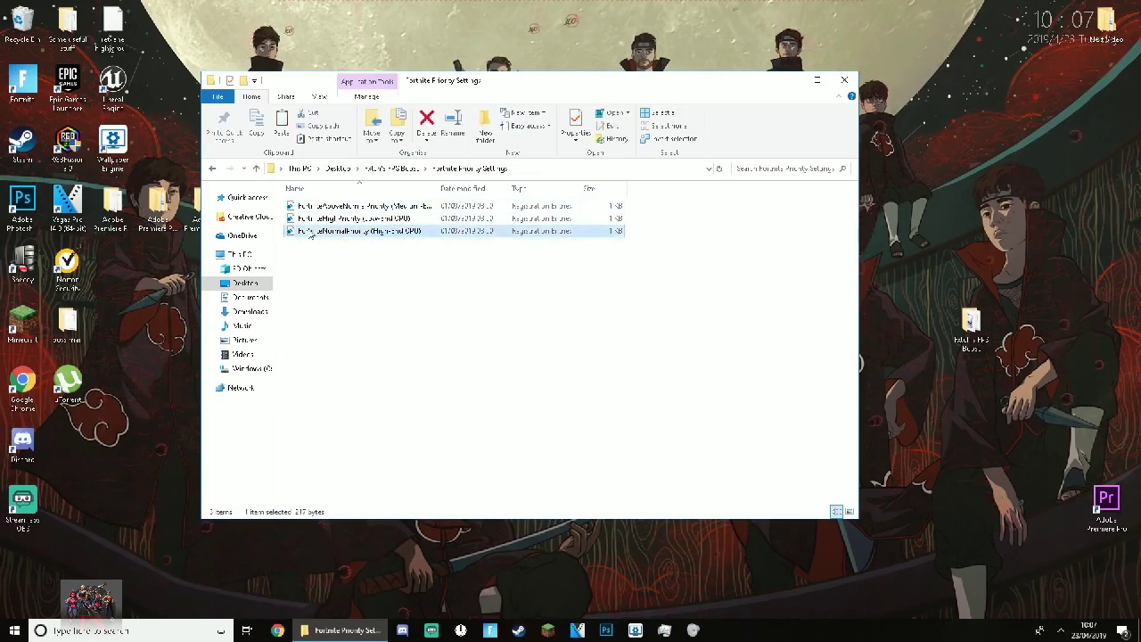
pyautogui.click(383, 219)
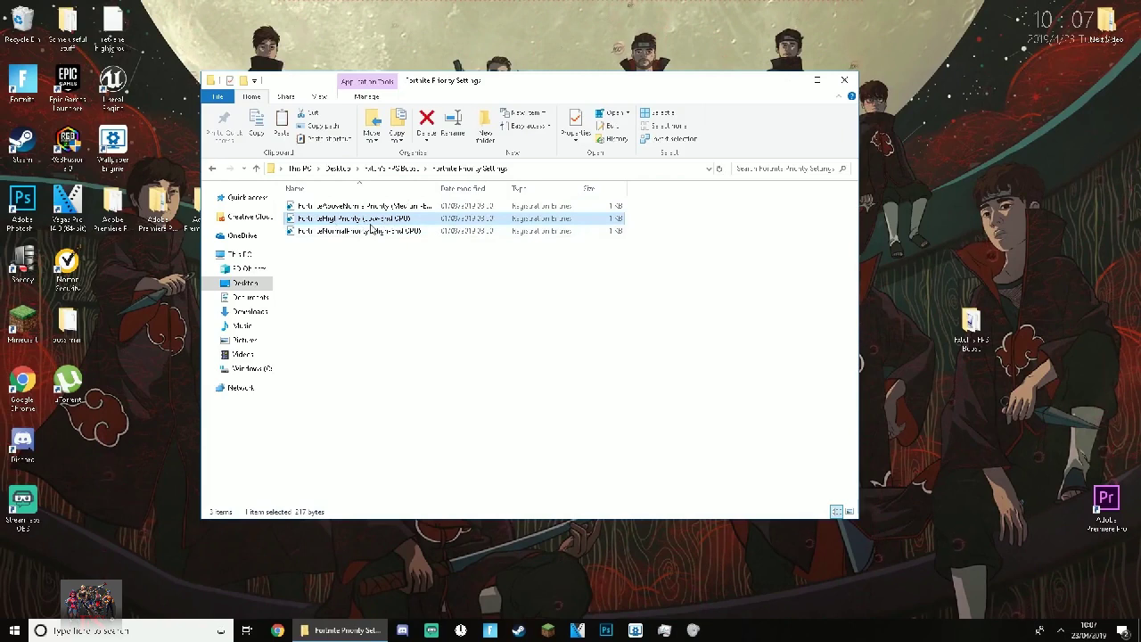
pyautogui.moveTo(329, 220); pyautogui.dragTo(347, 216)
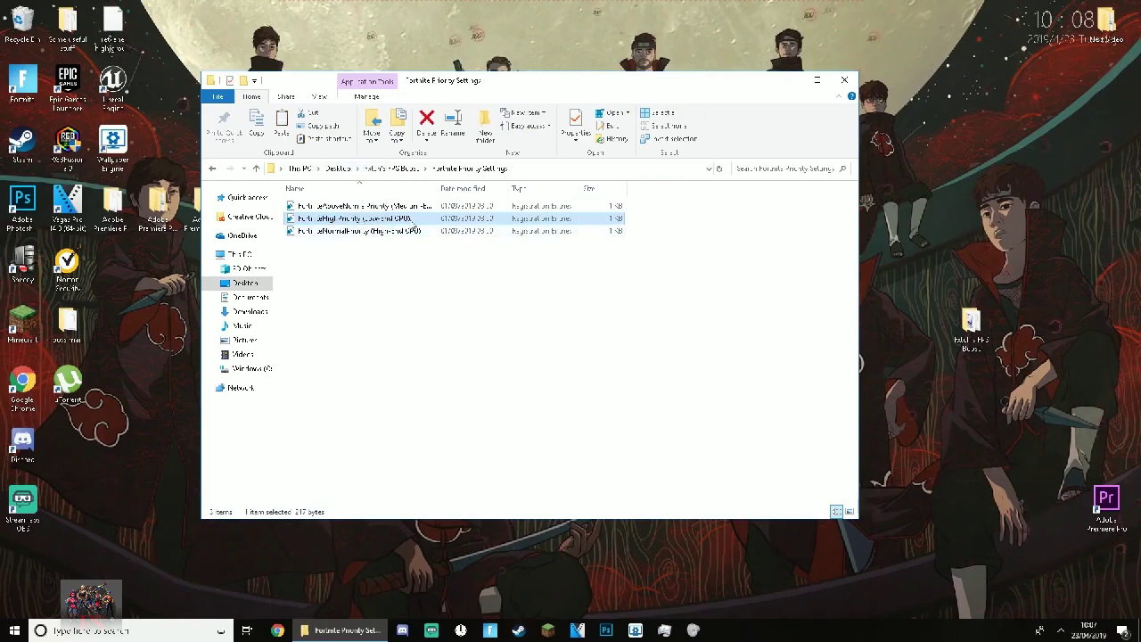
# - Try to run the high priority (Low-end CPU) registry file, dismiss the permission request, and clear the file selection
pyautogui.doubleClick(417, 218)
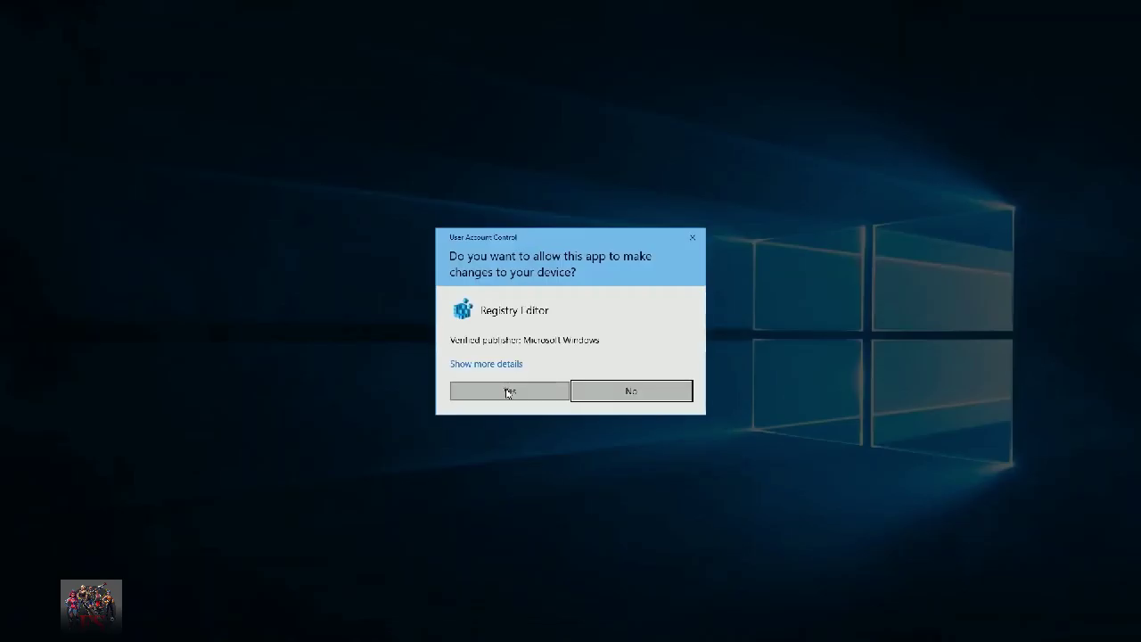
pyautogui.click(697, 239)
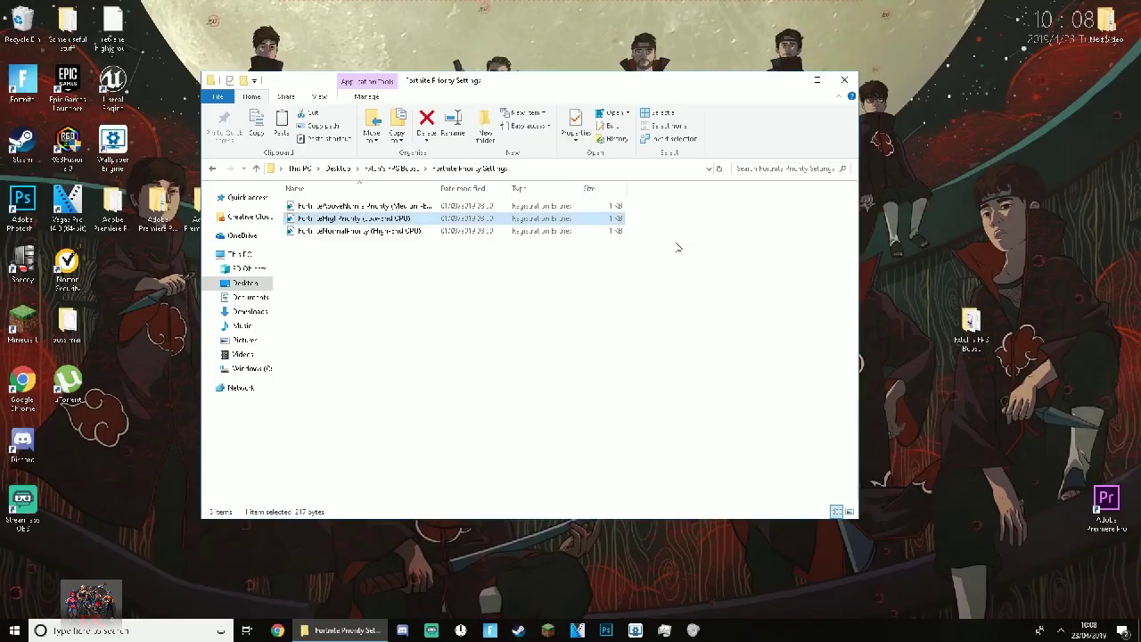
pyautogui.moveTo(444, 260); pyautogui.dragTo(299, 216)
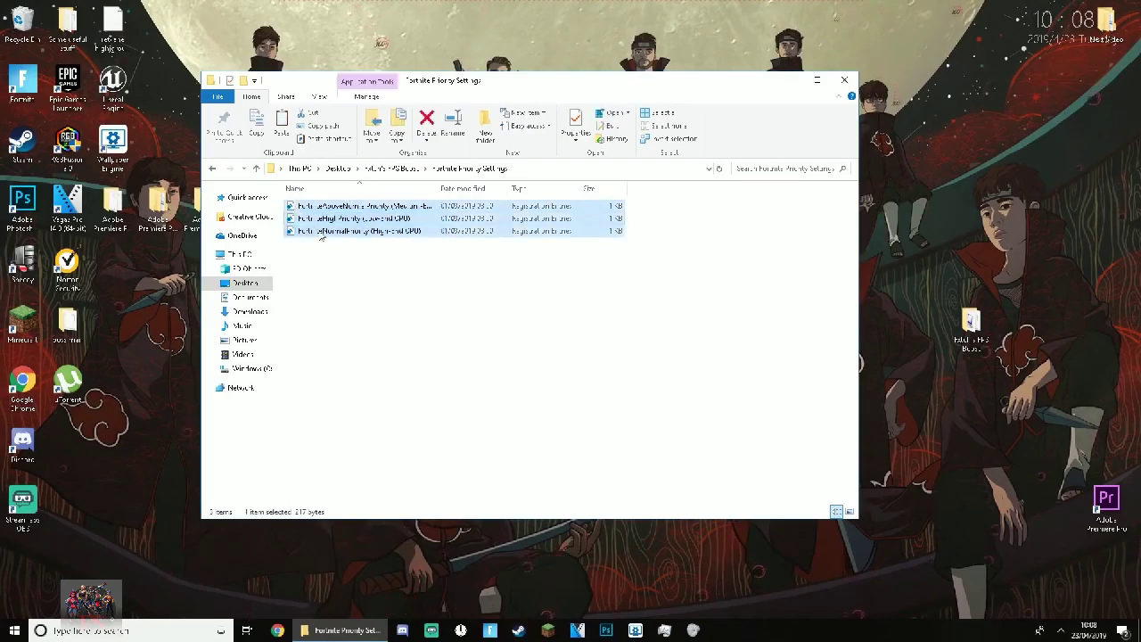
pyautogui.click(383, 280)
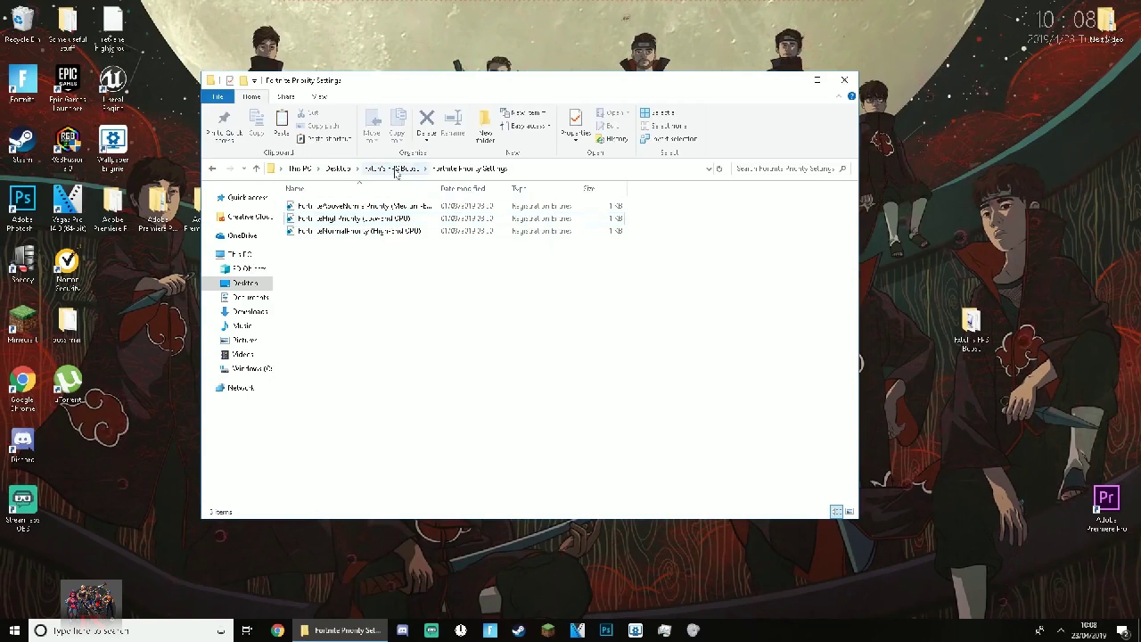
# - Go up to the FPS Boost folder and open the Command Line Arguments text file
pyautogui.click(370, 170)
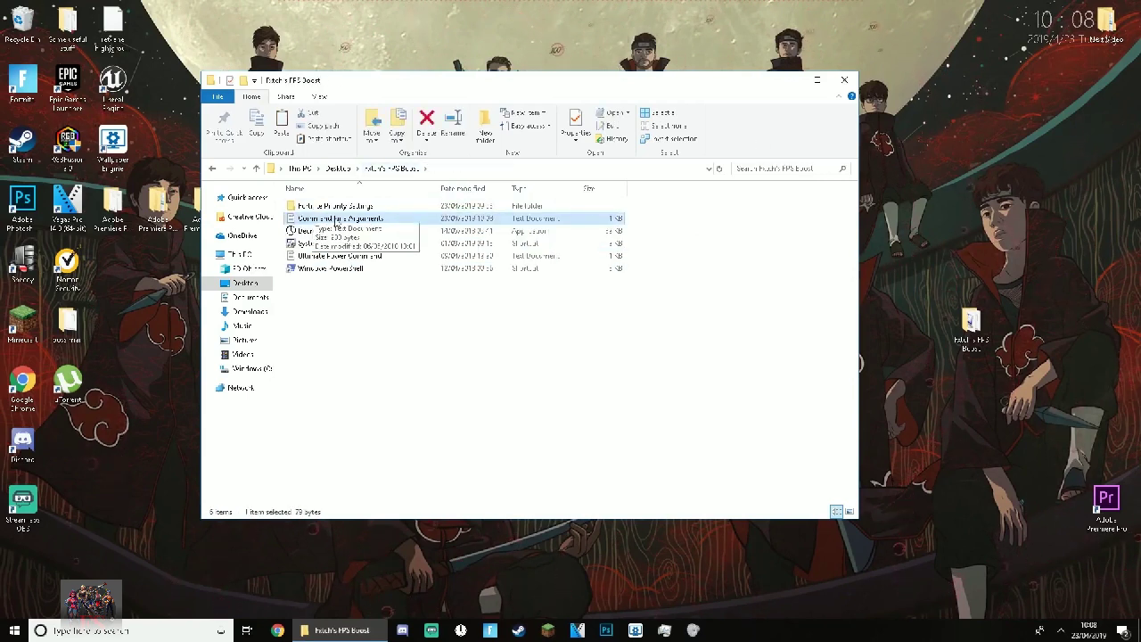
pyautogui.doubleClick(413, 218)
pyautogui.moveTo(529, 165); pyautogui.dragTo(478, 167)
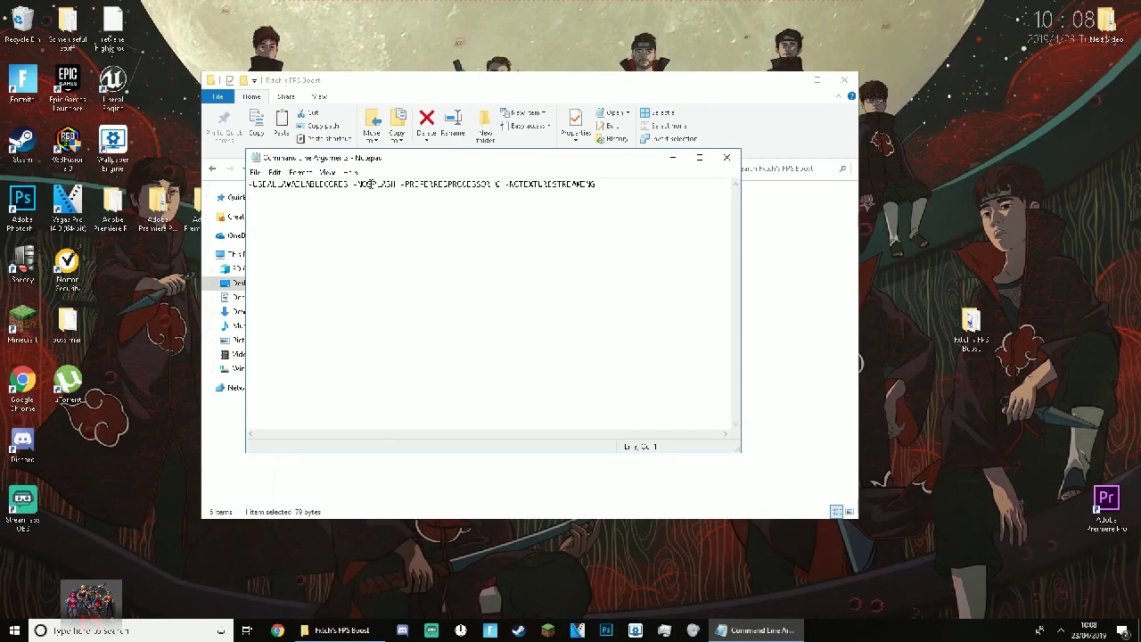
# - Delete the processor number after the -PREFERREDPROCESSOR argument in the text file
pyautogui.moveTo(249, 184); pyautogui.dragTo(342, 179)
pyautogui.click(540, 213)
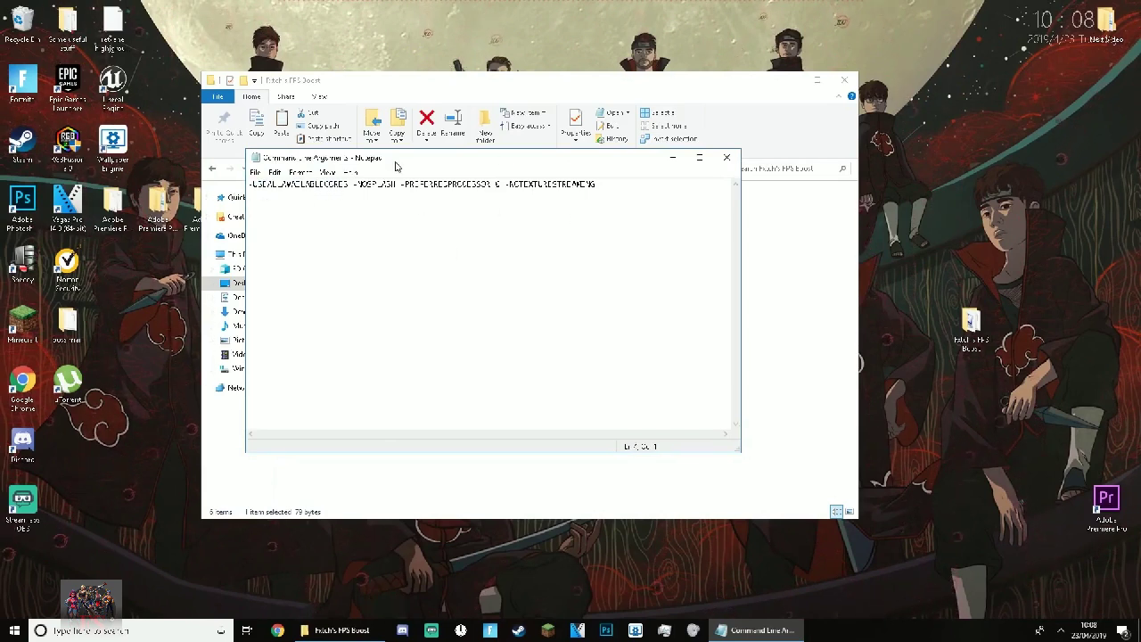
pyautogui.doubleClick(496, 183)
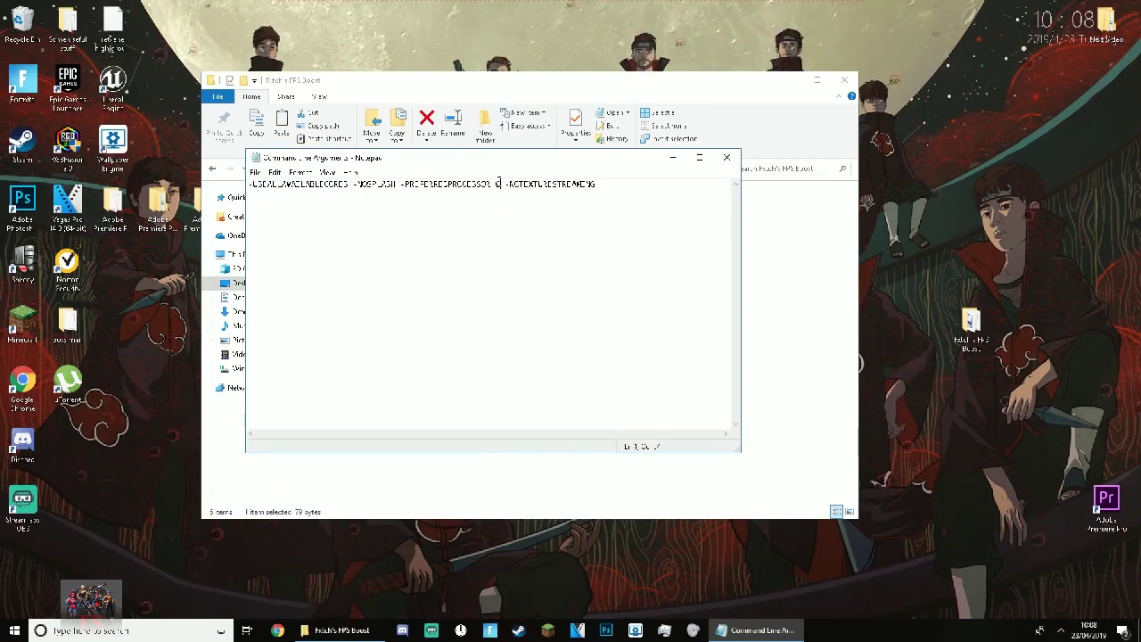
pyautogui.press('BackSpace')
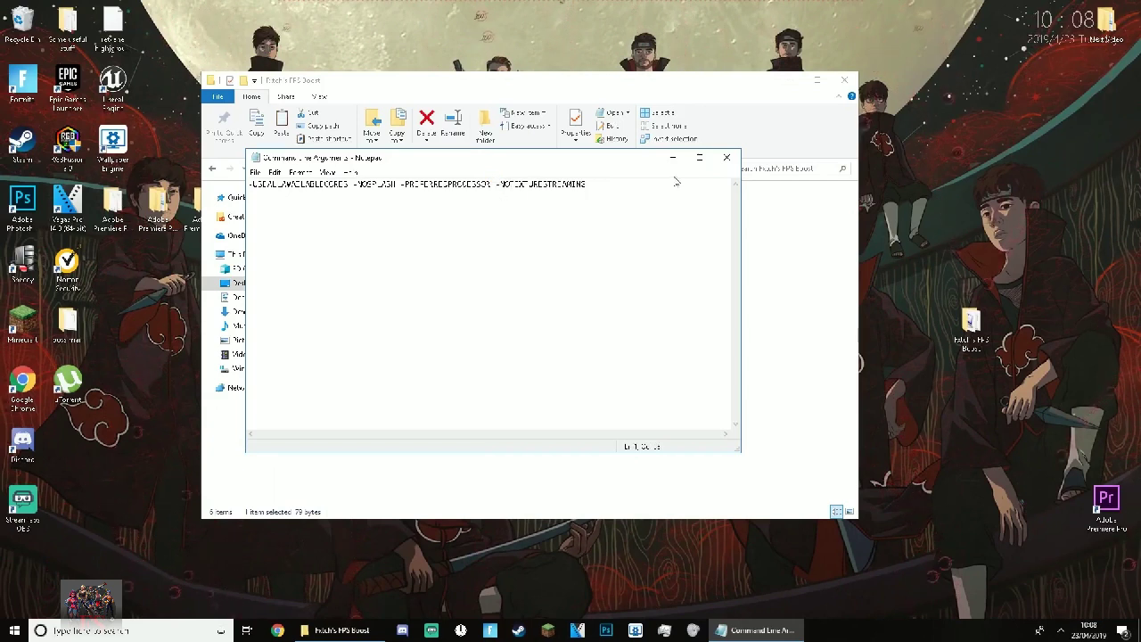
pyautogui.moveTo(396, 184); pyautogui.dragTo(449, 183)
pyautogui.click(489, 184)
# - Try deleting the -NOTEXTURESTREAMING argument from the end of the line, and undo the deletion
pyautogui.doubleClick(545, 183)
pyautogui.click(587, 184)
pyautogui.moveTo(587, 184); pyautogui.dragTo(367, 184)
pyautogui.press('Delete')
pyautogui.doubleClick(611, 189)
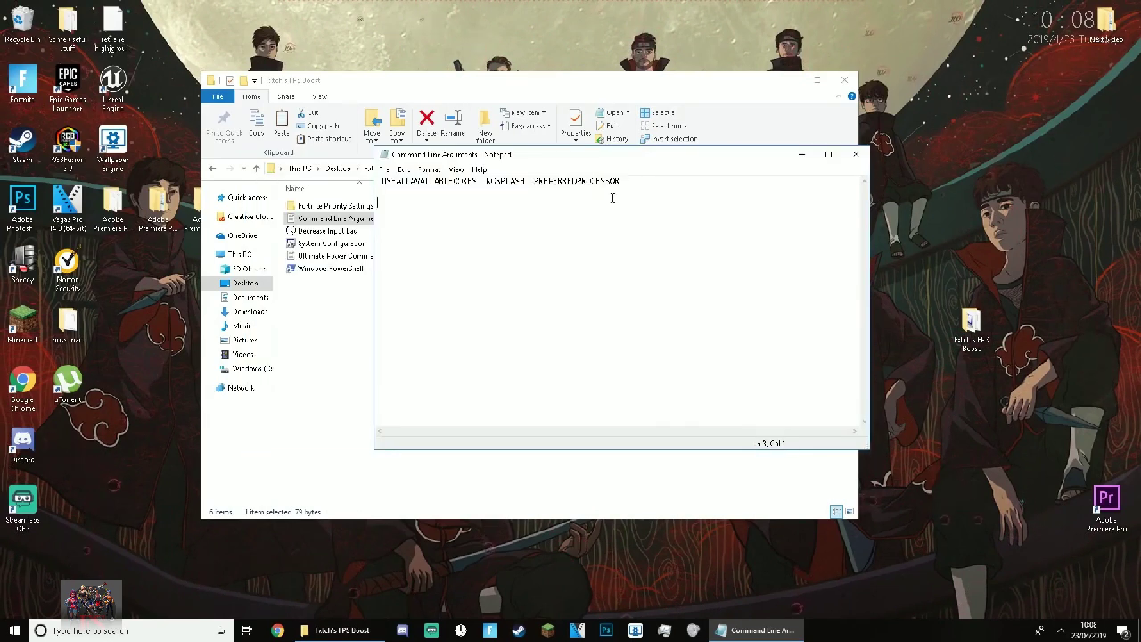
pyautogui.hotkey('ctrl', 'z')
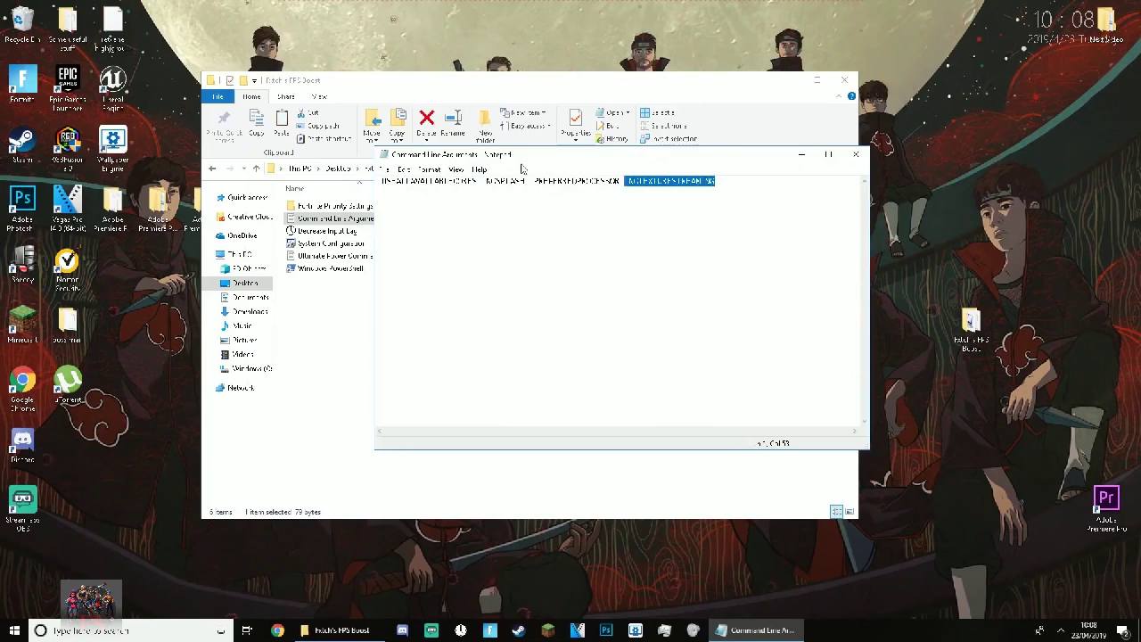
# - Remove the -NOTEXTURESTREAMING argument and copy the remaining command line arguments
pyautogui.moveTo(532, 161); pyautogui.dragTo(425, 147)
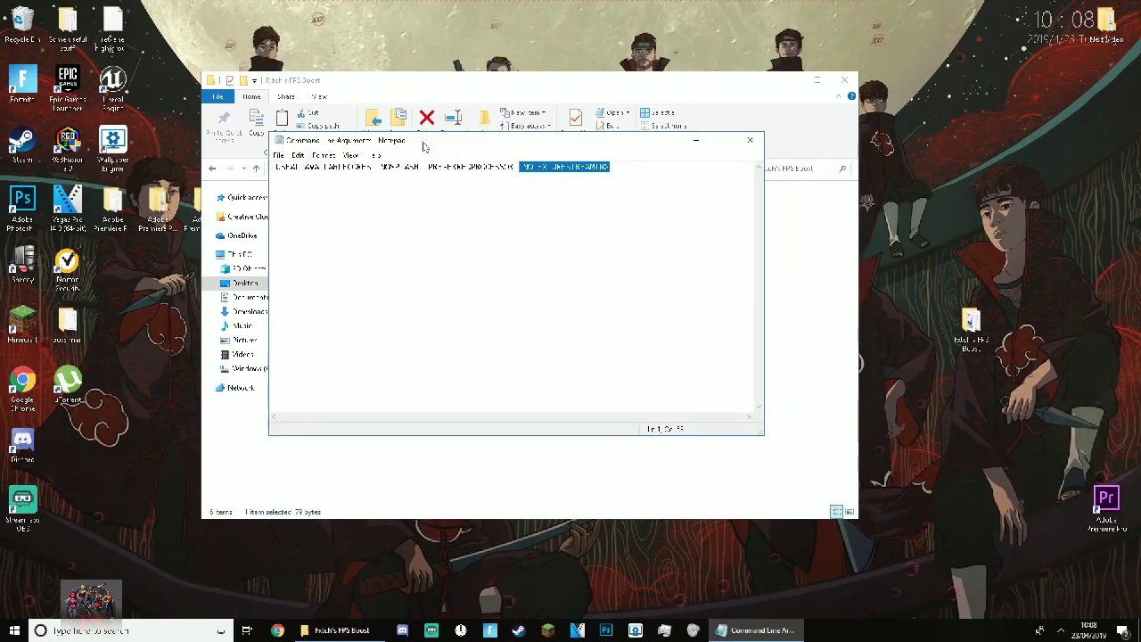
pyautogui.moveTo(630, 169); pyautogui.dragTo(523, 169)
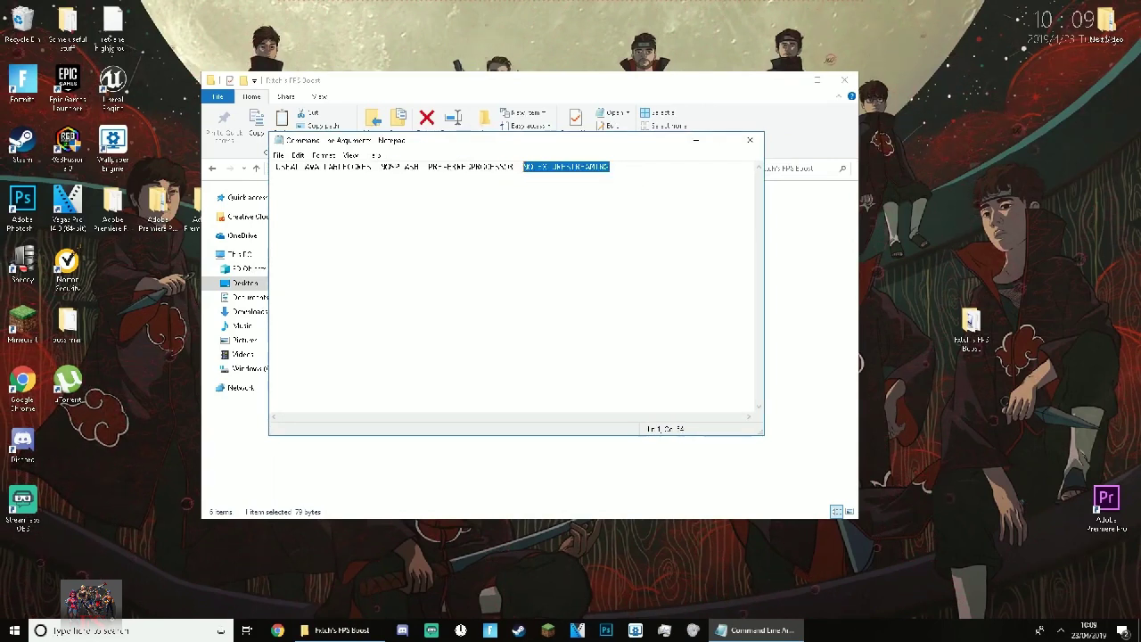
pyautogui.rightClick(559, 162)
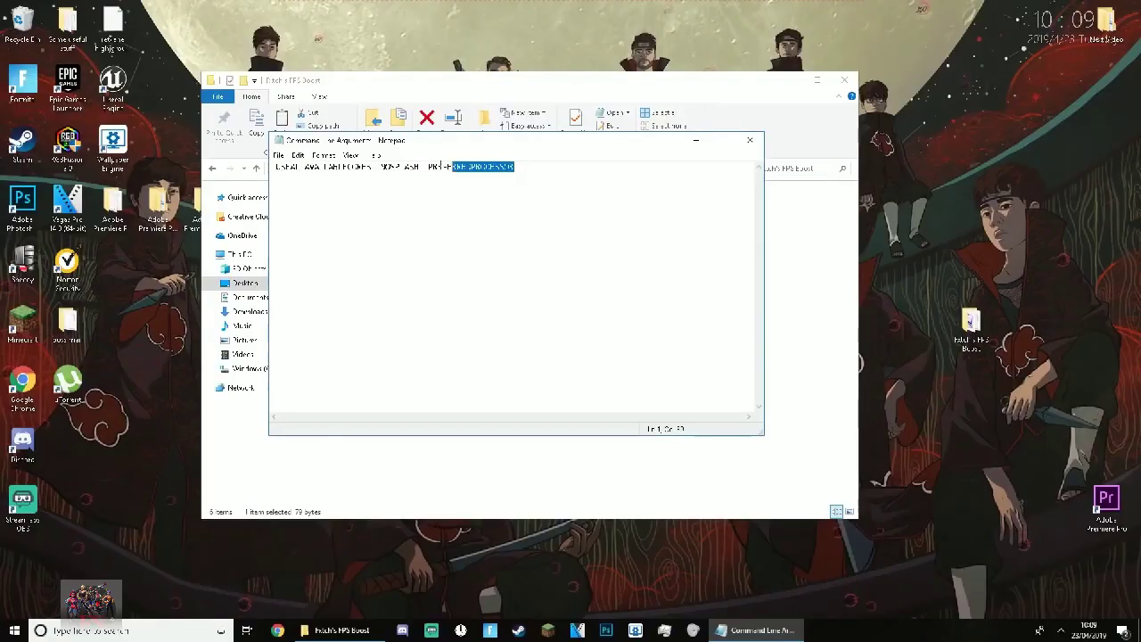
pyautogui.moveTo(459, 167); pyautogui.dragTo(271, 167)
pyautogui.rightClick(330, 176)
pyautogui.click(358, 214)
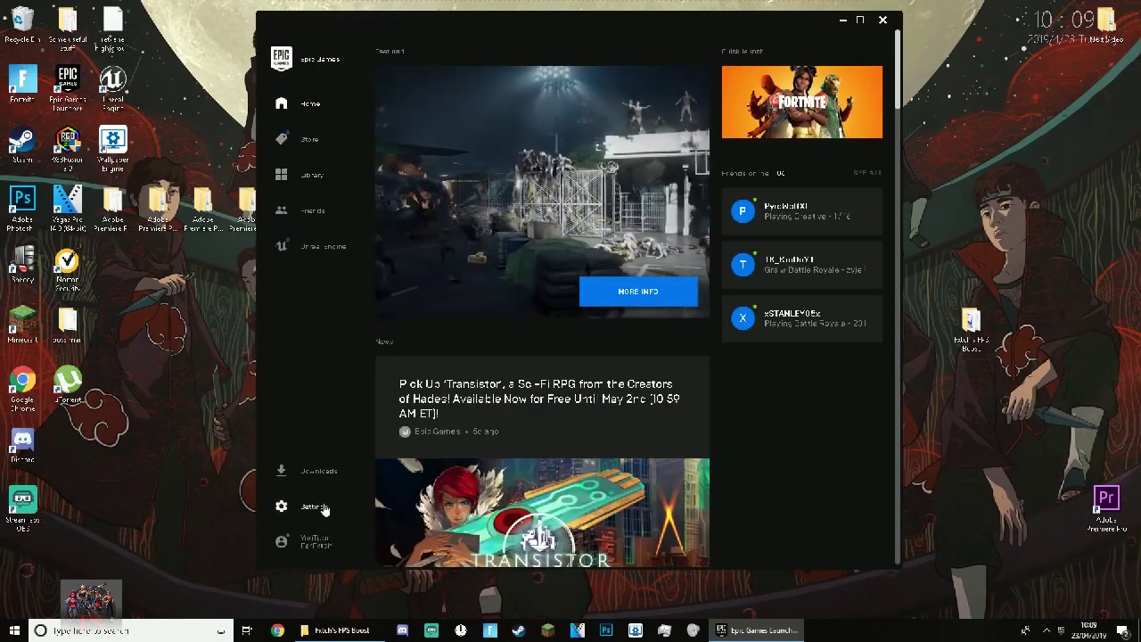
# - Open the Epic Games Launcher settings and expand the Fortnite entry under Manage Games
pyautogui.click(314, 504)
pyautogui.scroll(-10, 341, 438)
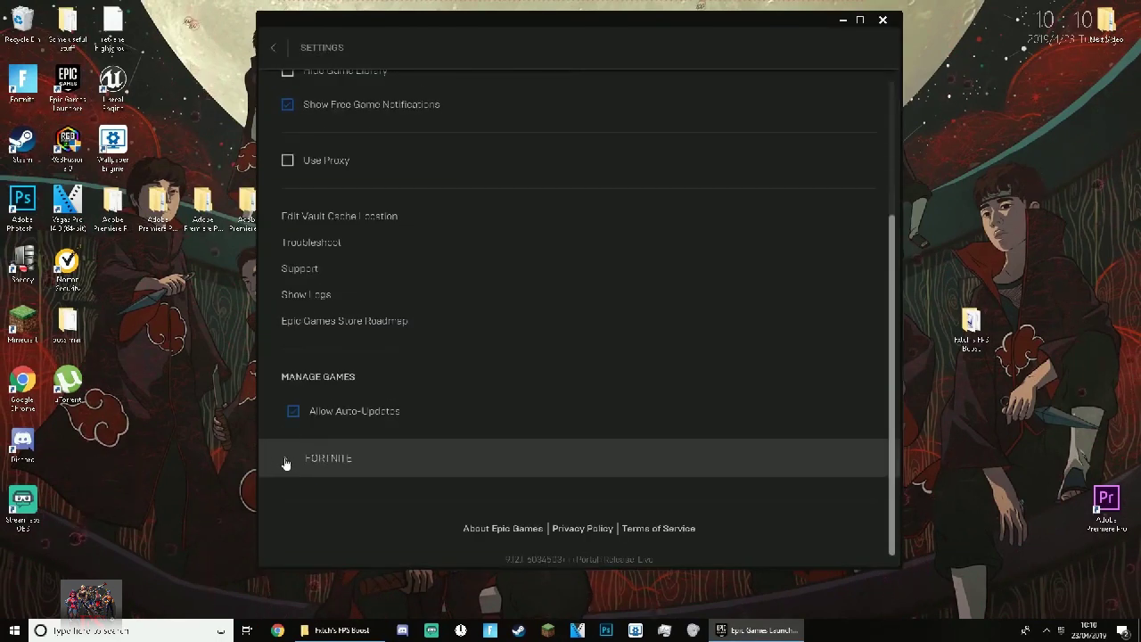
pyautogui.click(286, 463)
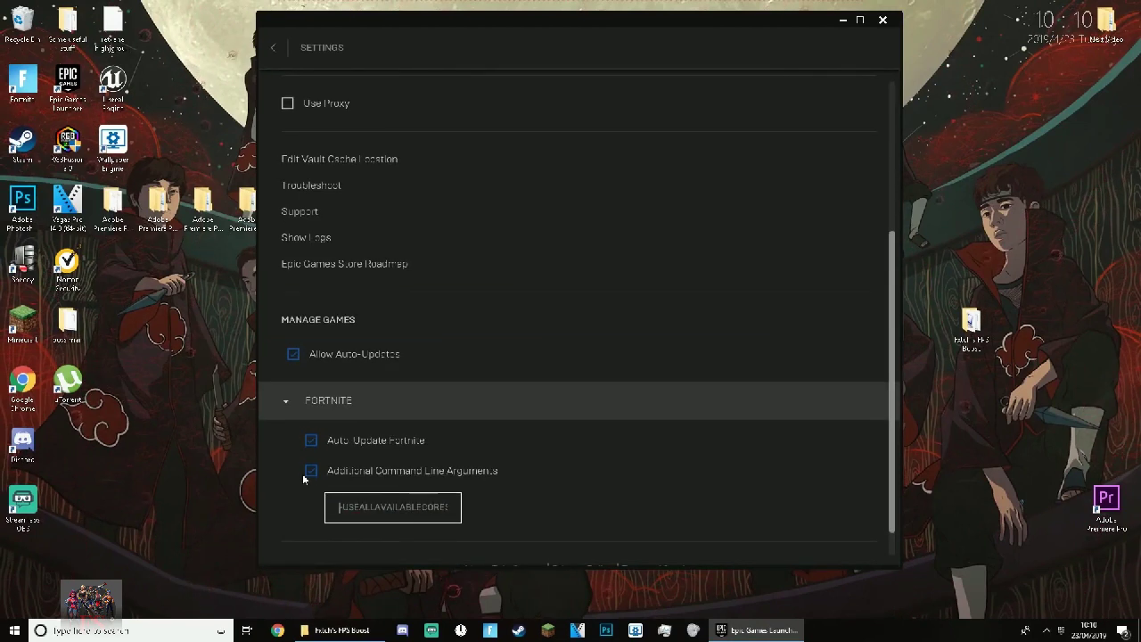
# - Check Fortnite's Additional Command Line Arguments field and its paste option, leave the settings and close the launcher
pyautogui.rightClick(397, 506)
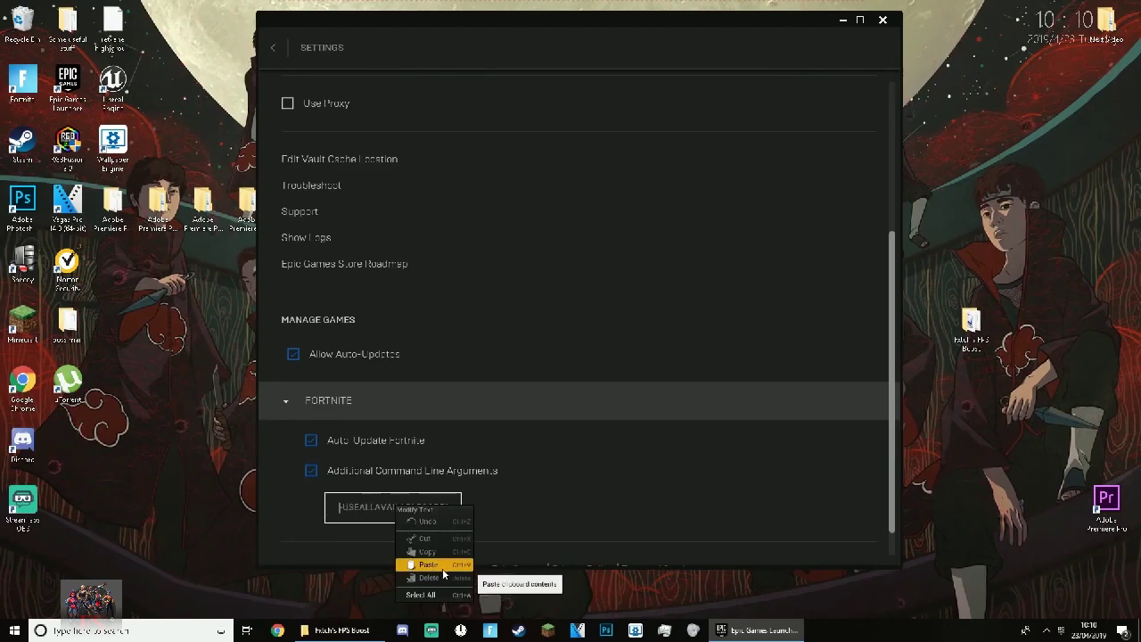
pyautogui.click(341, 507)
pyautogui.scroll(-2, 404, 507)
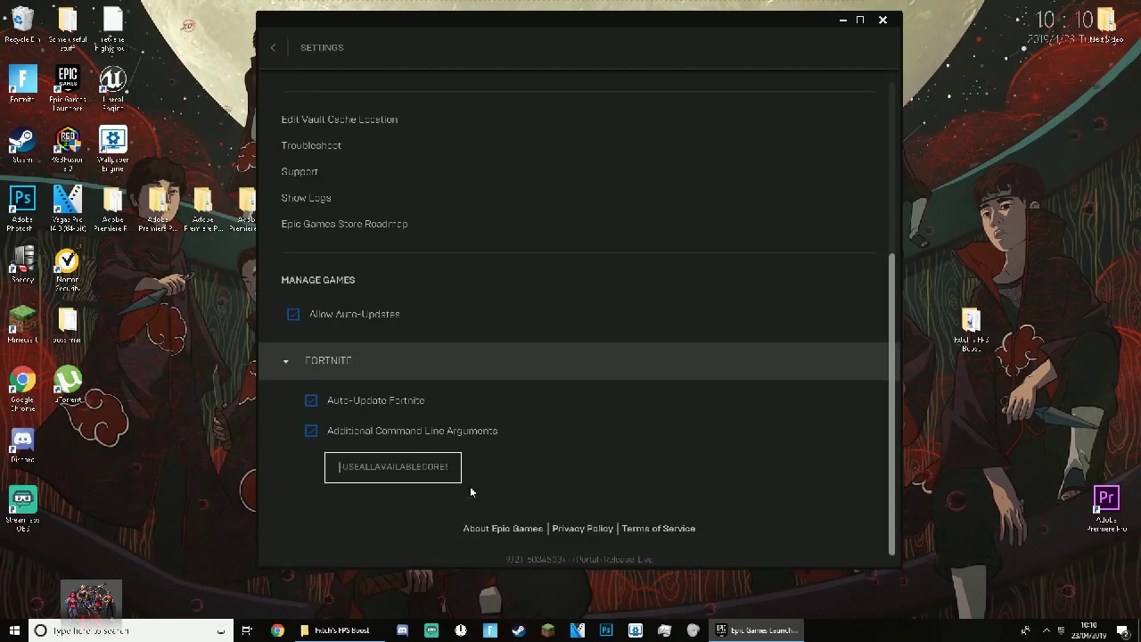
pyautogui.click(272, 47)
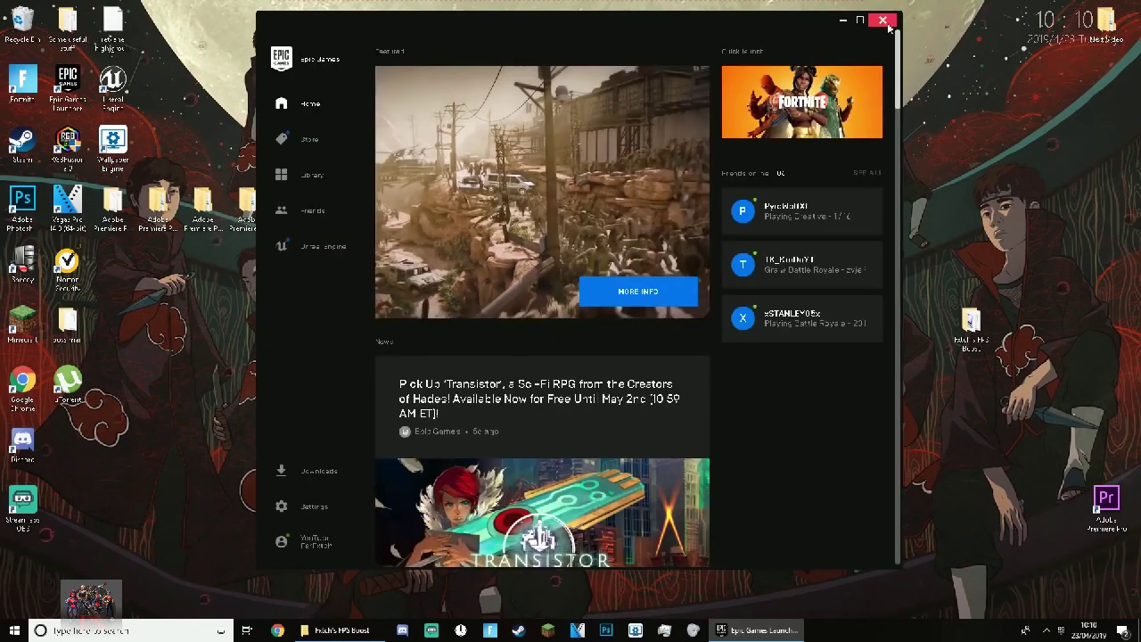
pyautogui.click(883, 20)
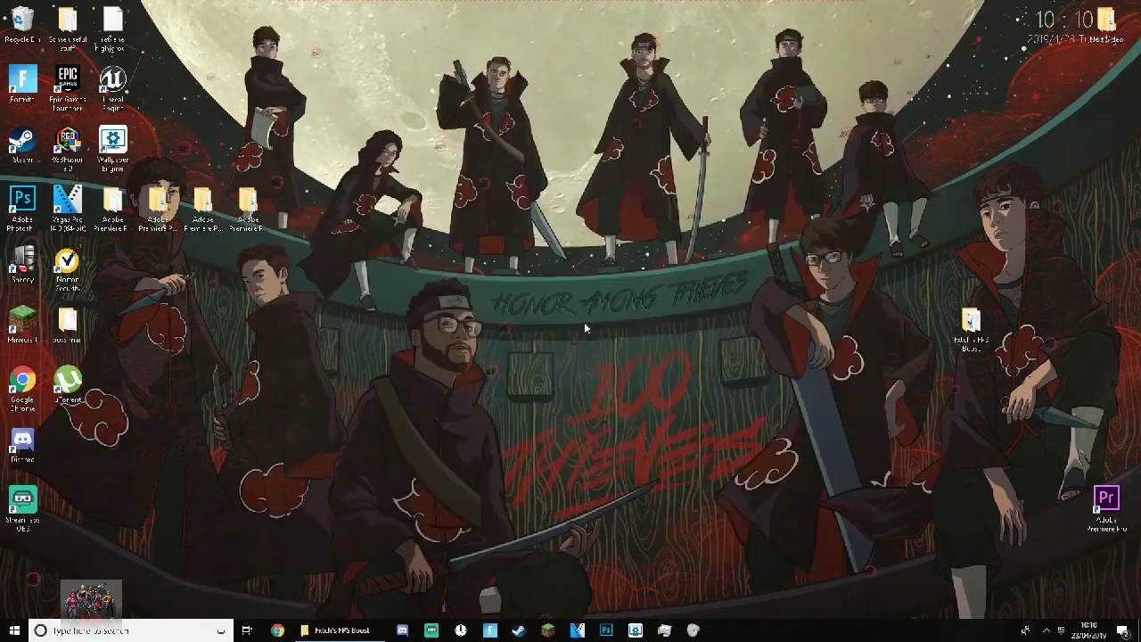
# - Return to the FPS Boost folder and reopen the Command Line Arguments text file
pyautogui.click(337, 631)
pyautogui.moveTo(542, 96)
pyautogui.mouseDown()
pyautogui.moveTo(611, 69)
pyautogui.moveTo(553, 85)
pyautogui.mouseUp()
pyautogui.doubleClick(343, 208)
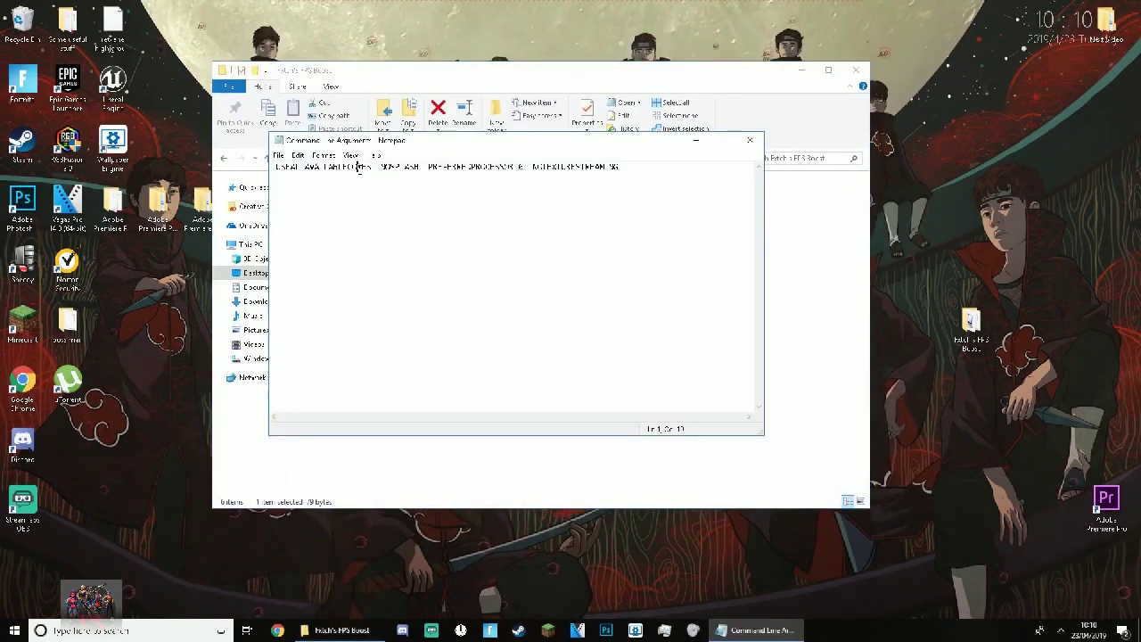
# - Examine each launch argument in the text file, from -USEALLAVAILABLECORES through -NOSPLASH and -PREFERREDPROCESSOR to -NOTEXTURESTREAMING
pyautogui.moveTo(372, 169); pyautogui.dragTo(253, 168)
pyautogui.click(355, 214)
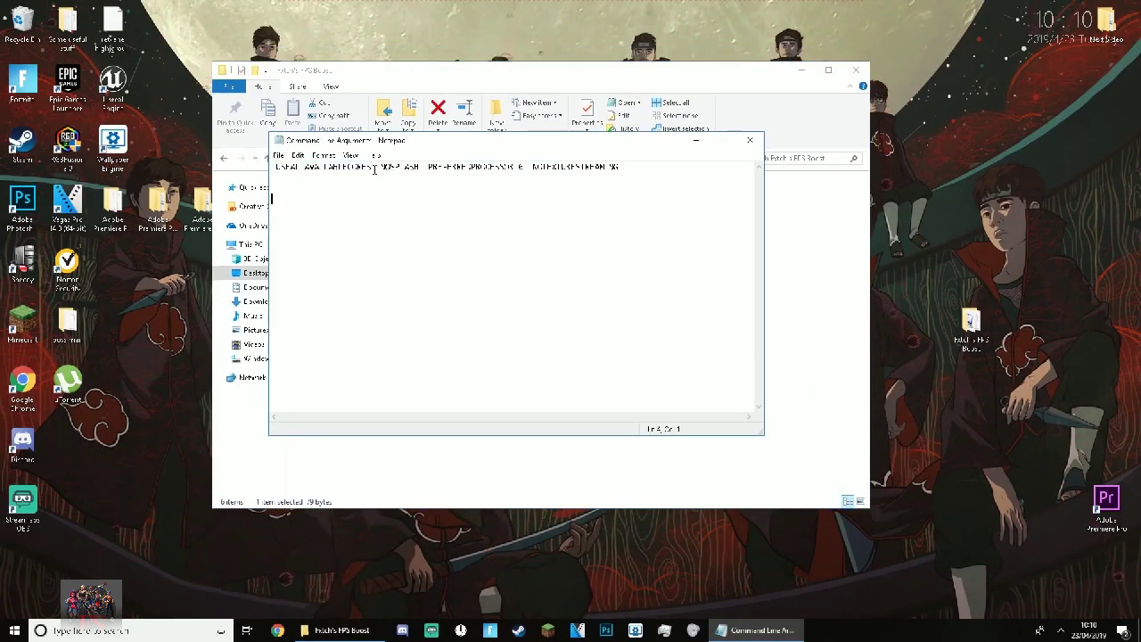
pyautogui.doubleClick(372, 167)
pyautogui.click(350, 168)
pyautogui.moveTo(369, 168); pyautogui.dragTo(406, 206)
pyautogui.click(406, 207)
pyautogui.hotkey('ctrl', 'End')
pyautogui.moveTo(418, 167); pyautogui.dragTo(514, 168)
pyautogui.click(524, 167)
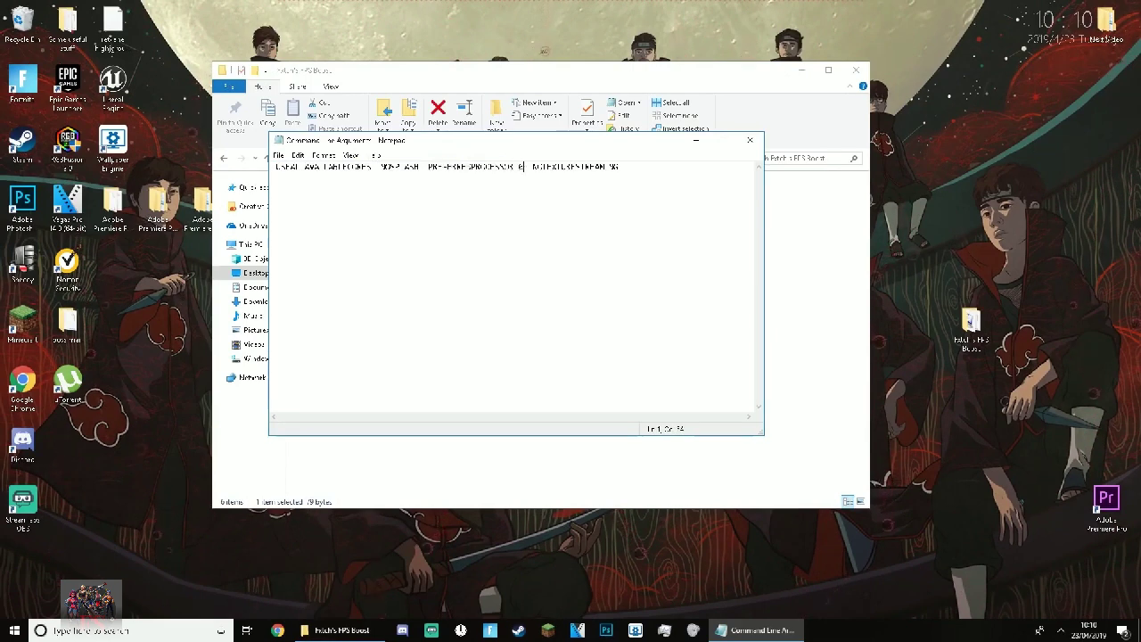
pyautogui.click(510, 169)
pyautogui.moveTo(310, 167); pyautogui.dragTo(277, 168)
pyautogui.moveTo(367, 168); pyautogui.dragTo(278, 168)
pyautogui.click(321, 177)
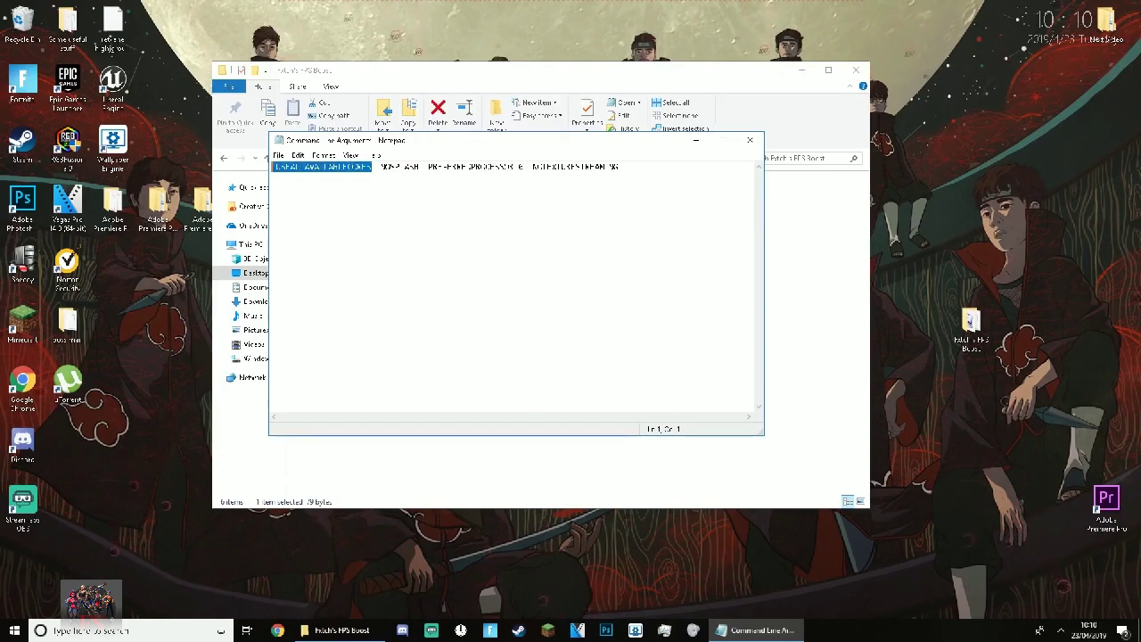
pyautogui.moveTo(528, 168)
pyautogui.mouseDown()
pyautogui.moveTo(618, 166)
pyautogui.moveTo(531, 168)
pyautogui.mouseUp()
pyautogui.moveTo(619, 167); pyautogui.dragTo(536, 166)
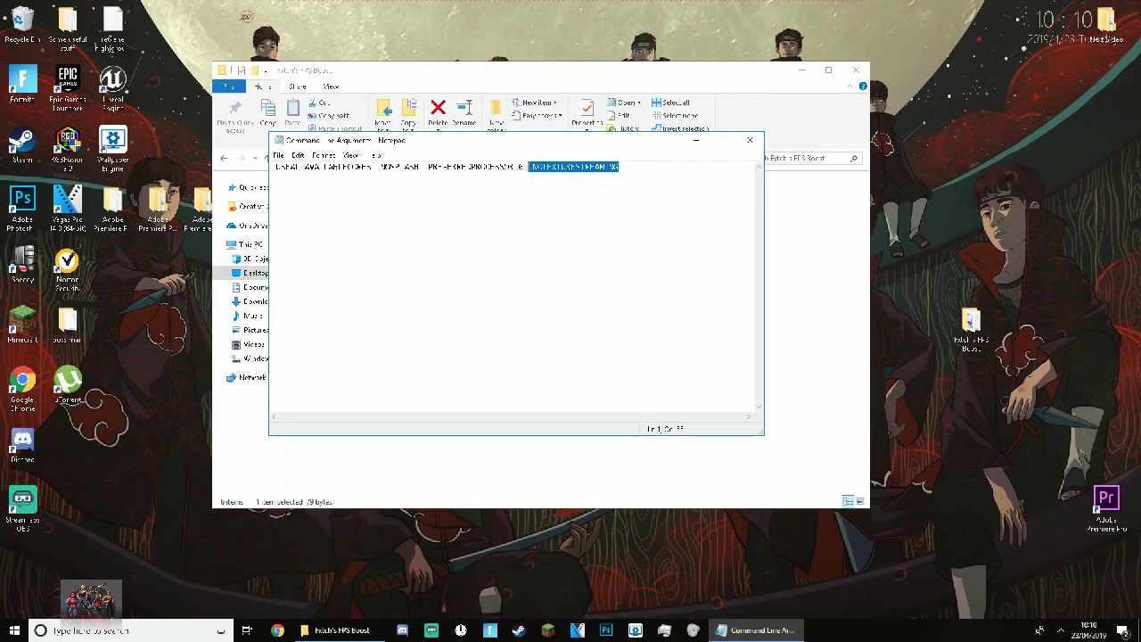
# - Close the text file, open the System Configuration shortcut from the folder and display its boot options
pyautogui.hotkey('alt', 'F4')
pyautogui.click(348, 232)
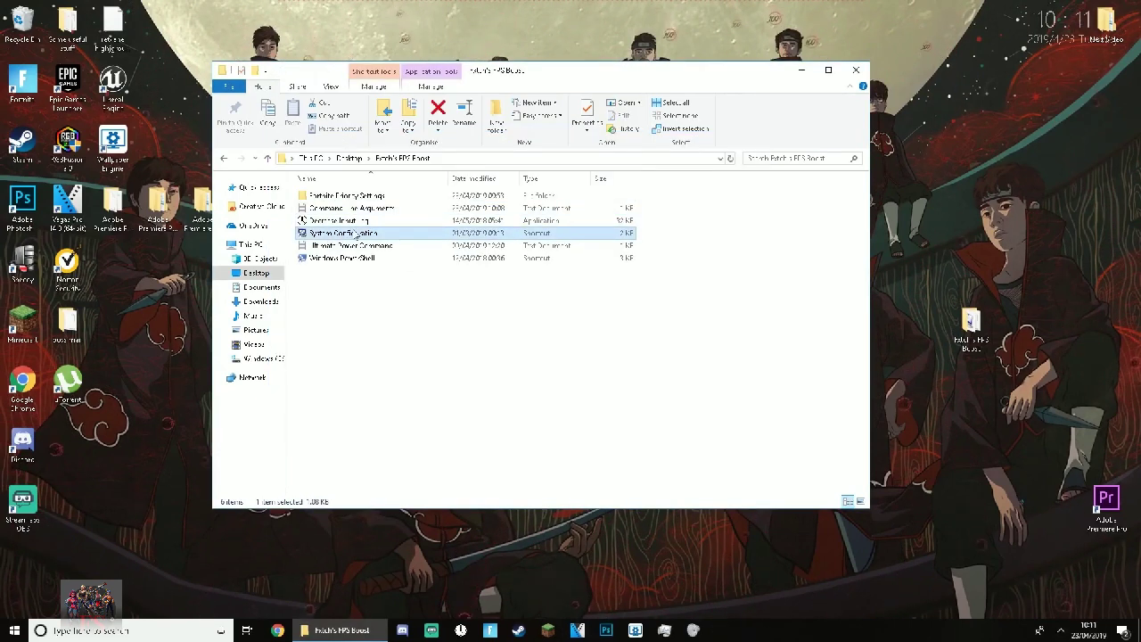
pyautogui.doubleClick(389, 237)
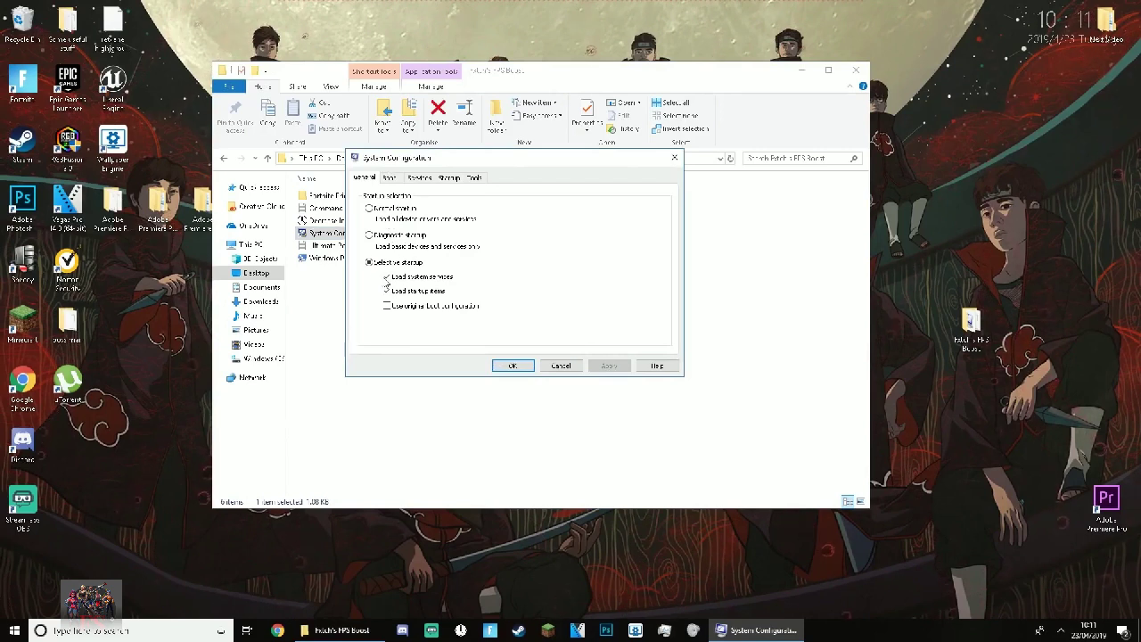
pyautogui.click(389, 177)
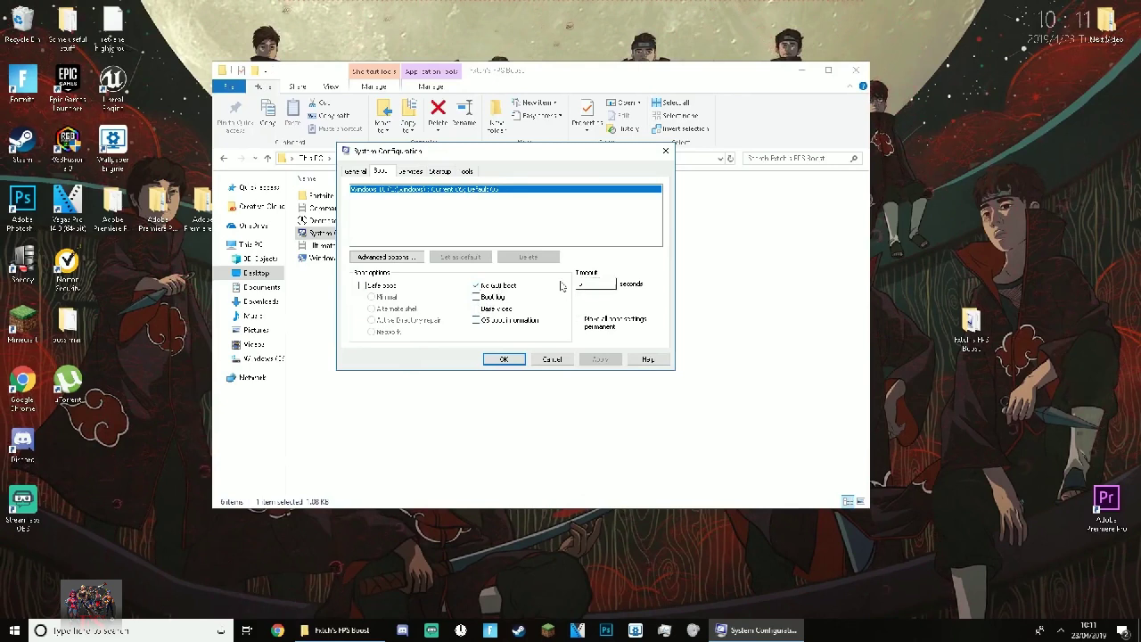
# - Check the Tools and General pages of System Configuration, then accept the settings and return to the FPS Boost folder
pyautogui.click(466, 171)
pyautogui.click(357, 171)
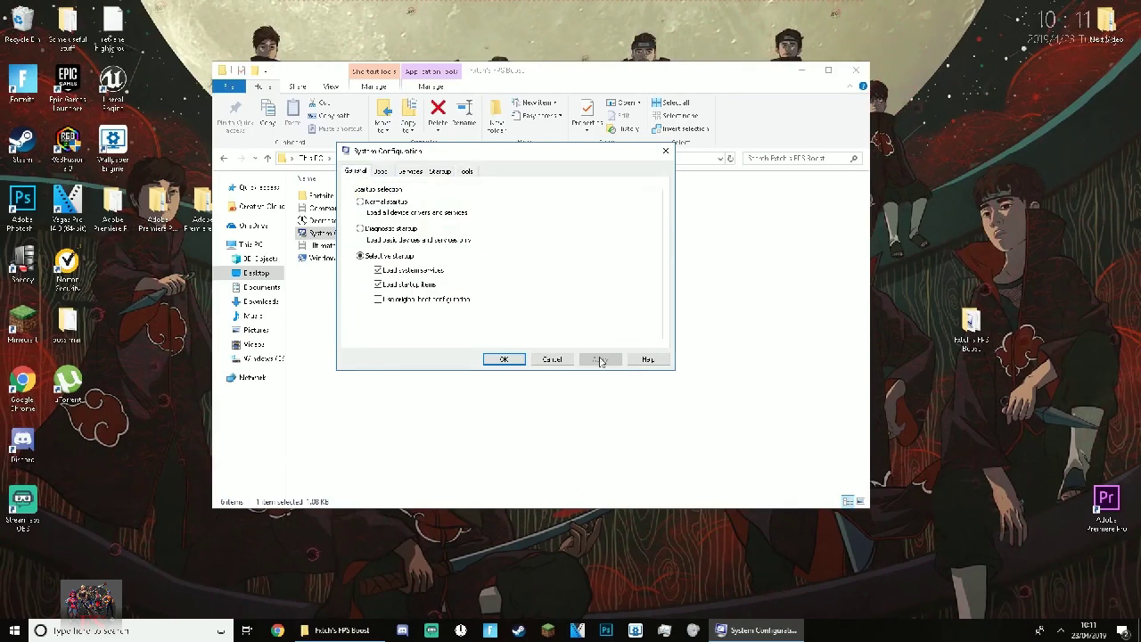
pyautogui.click(503, 359)
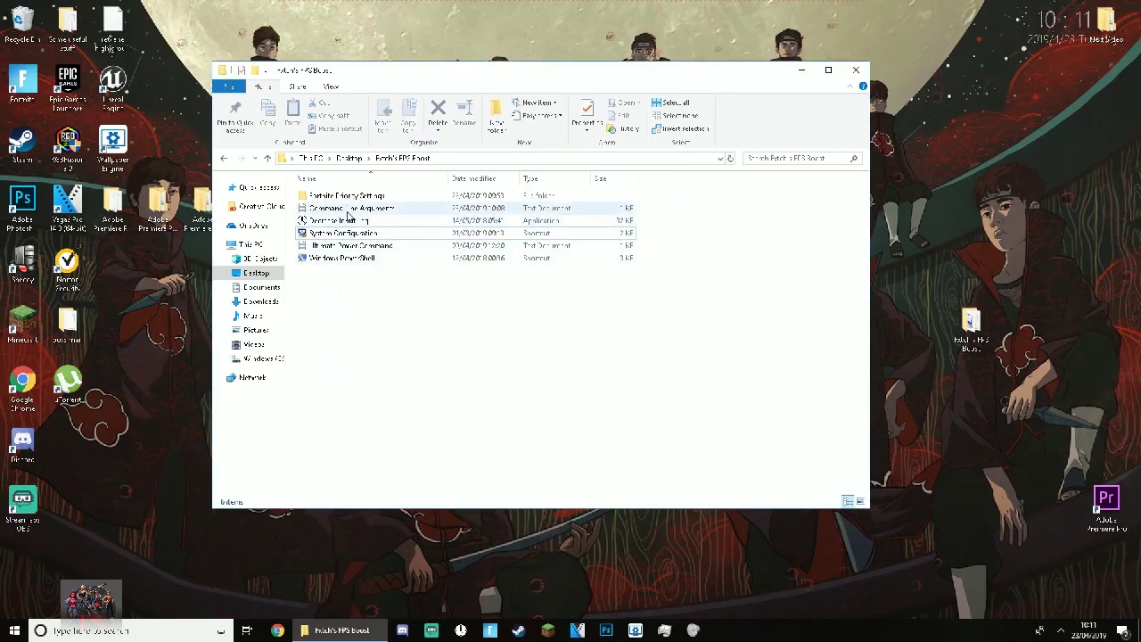
pyautogui.moveTo(331, 69); pyautogui.dragTo(313, 73)
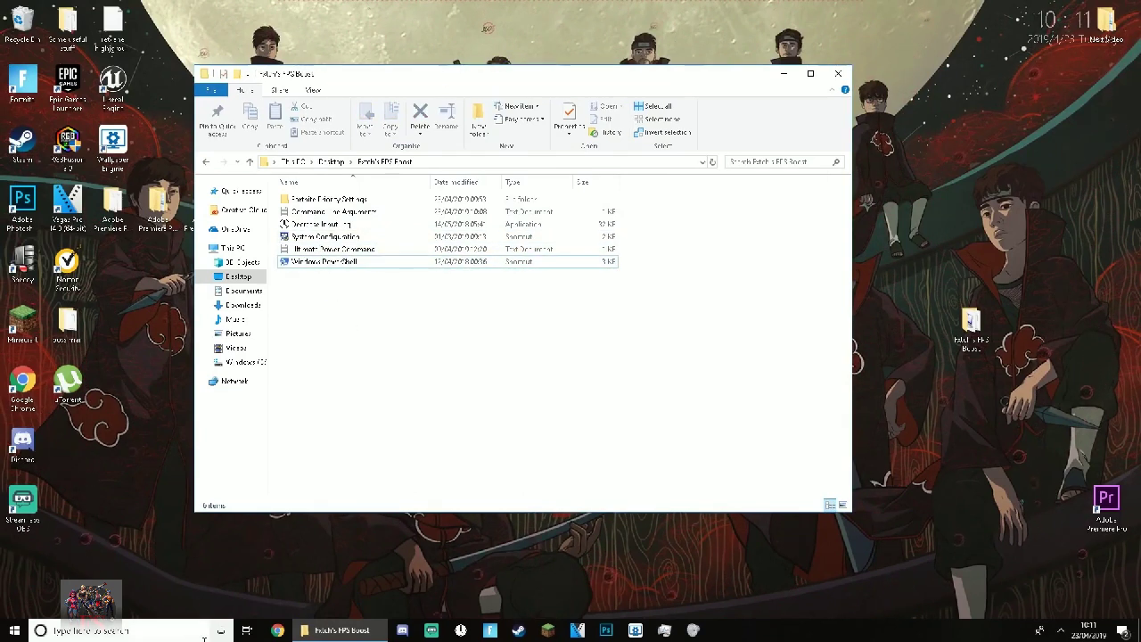
# - Search Windows for power, open the power plan editor, examine the available plans in Power Options and close it
pyautogui.click(125, 630)
pyautogui.click(283, 568)
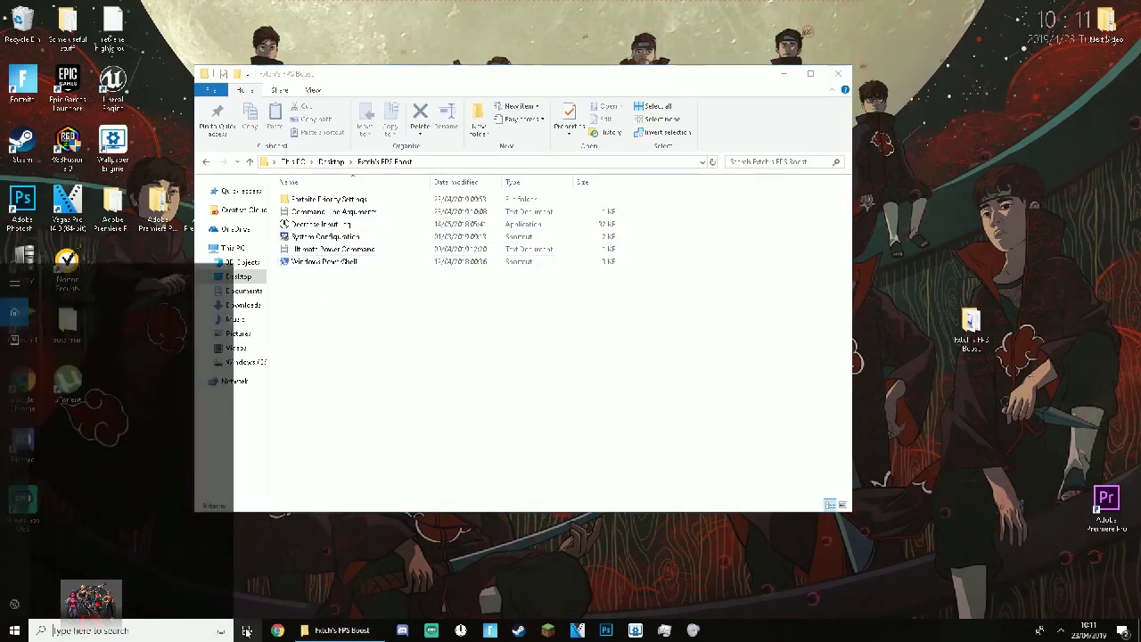
pyautogui.press('super')
pyautogui.write('power')
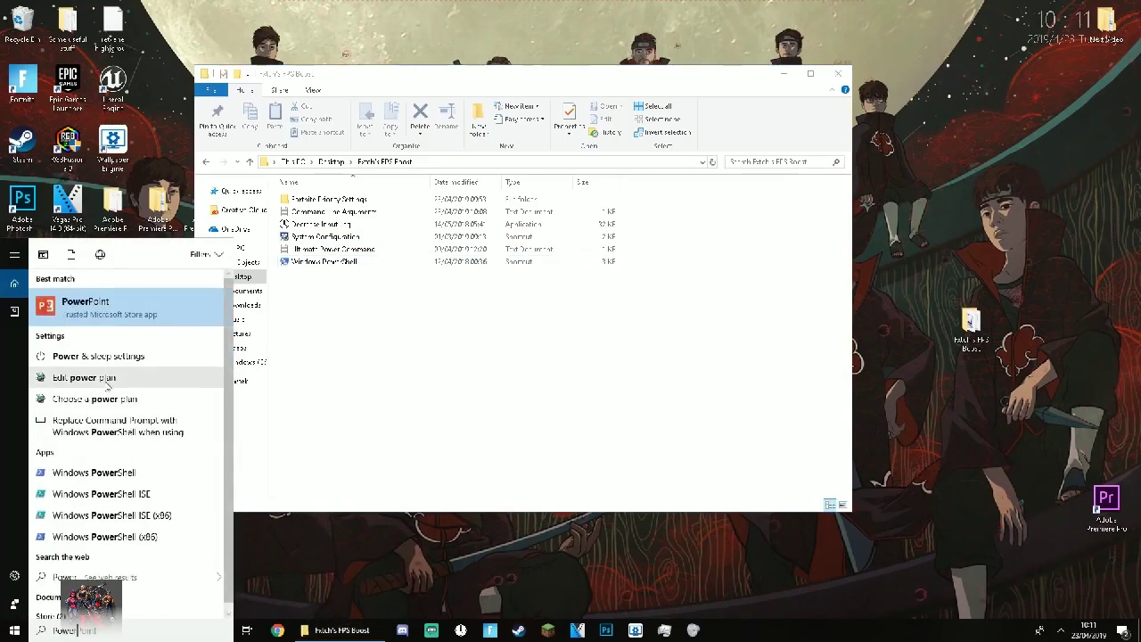
pyautogui.click(84, 377)
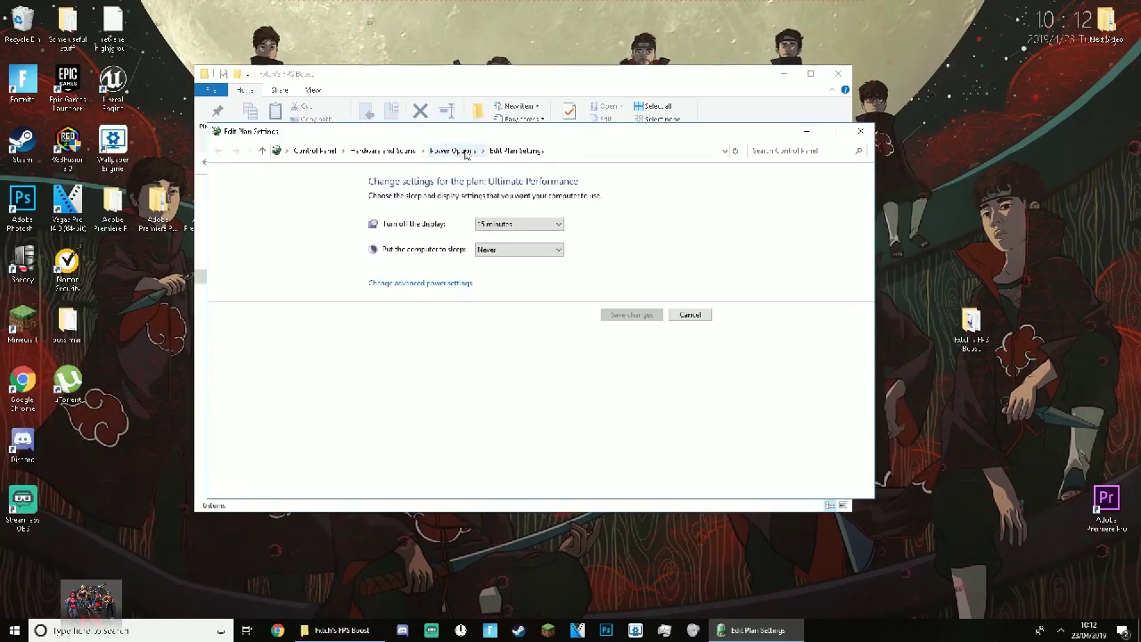
pyautogui.click(451, 150)
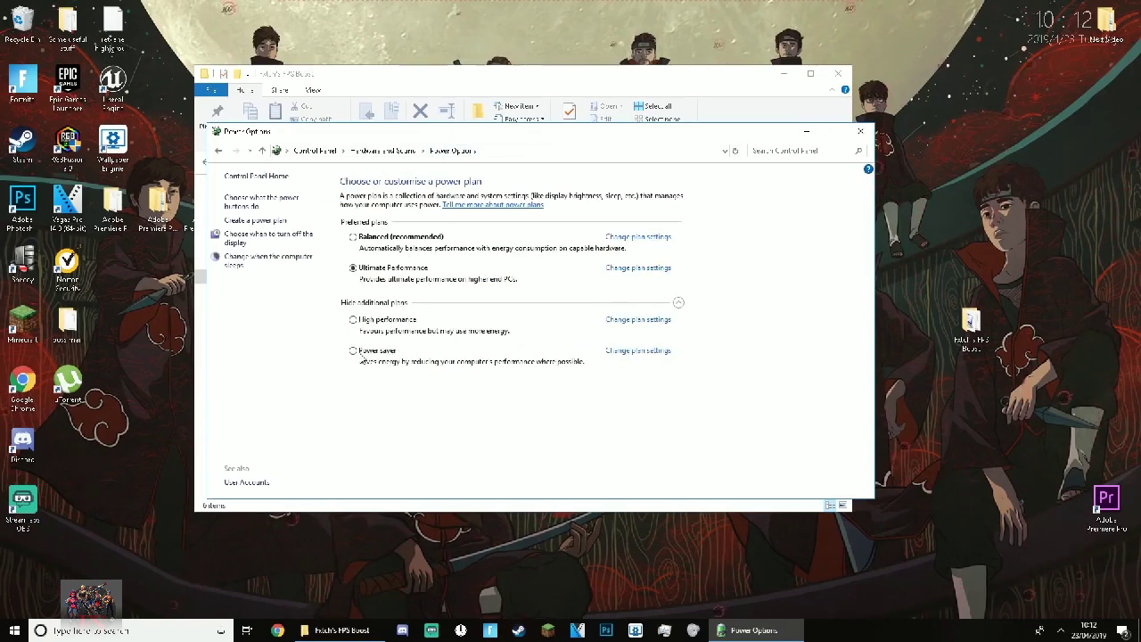
pyautogui.moveTo(381, 138); pyautogui.dragTo(438, 133)
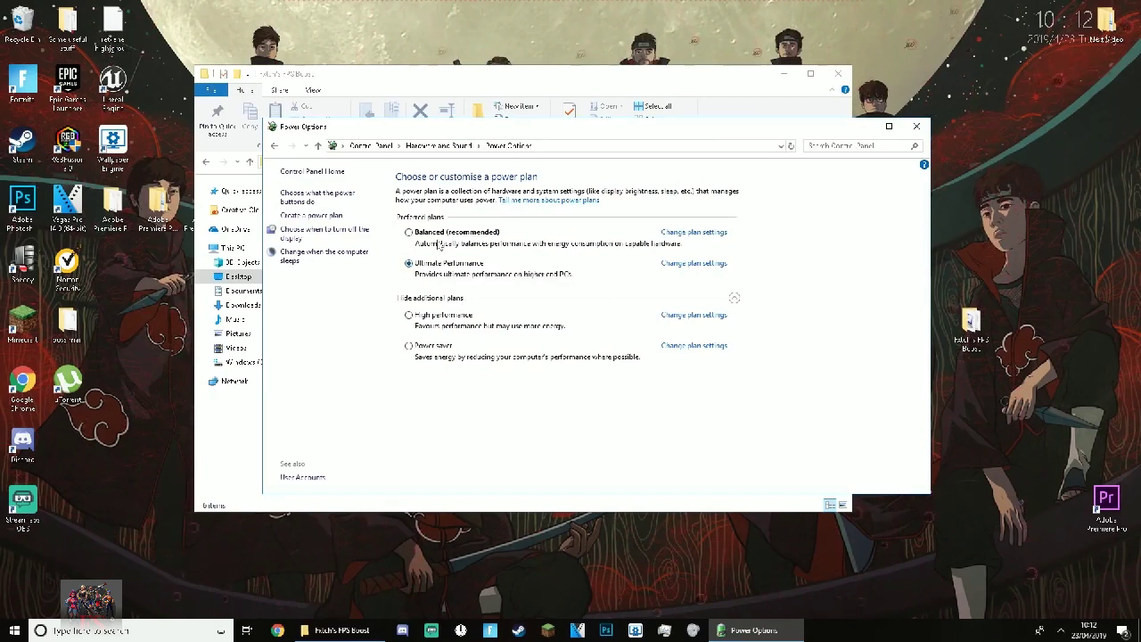
pyautogui.click(916, 126)
# - Copy the powercfg -duplicatescheme command from the Ultimate Power Command text file and close the file
pyautogui.doubleClick(334, 249)
pyautogui.moveTo(386, 142)
pyautogui.mouseDown()
pyautogui.moveTo(425, 144)
pyautogui.moveTo(405, 142)
pyautogui.mouseUp()
pyautogui.moveTo(405, 142); pyautogui.dragTo(367, 124)
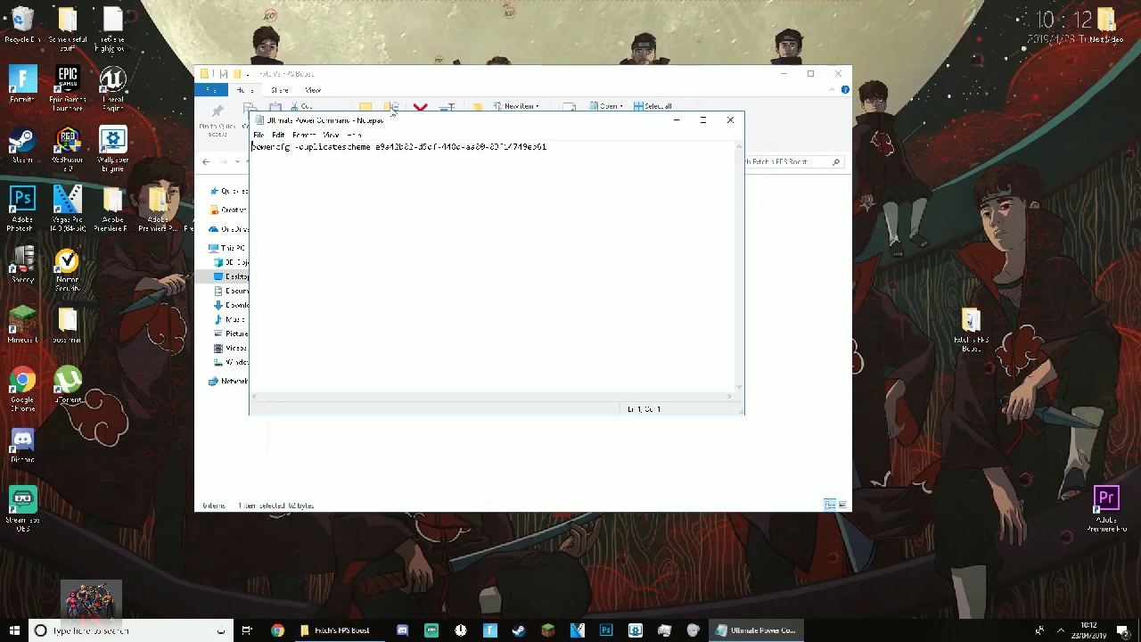
pyautogui.moveTo(584, 146); pyautogui.dragTo(287, 146)
pyautogui.rightClick(298, 148)
pyautogui.click(332, 189)
pyautogui.rightClick(327, 147)
pyautogui.click(425, 188)
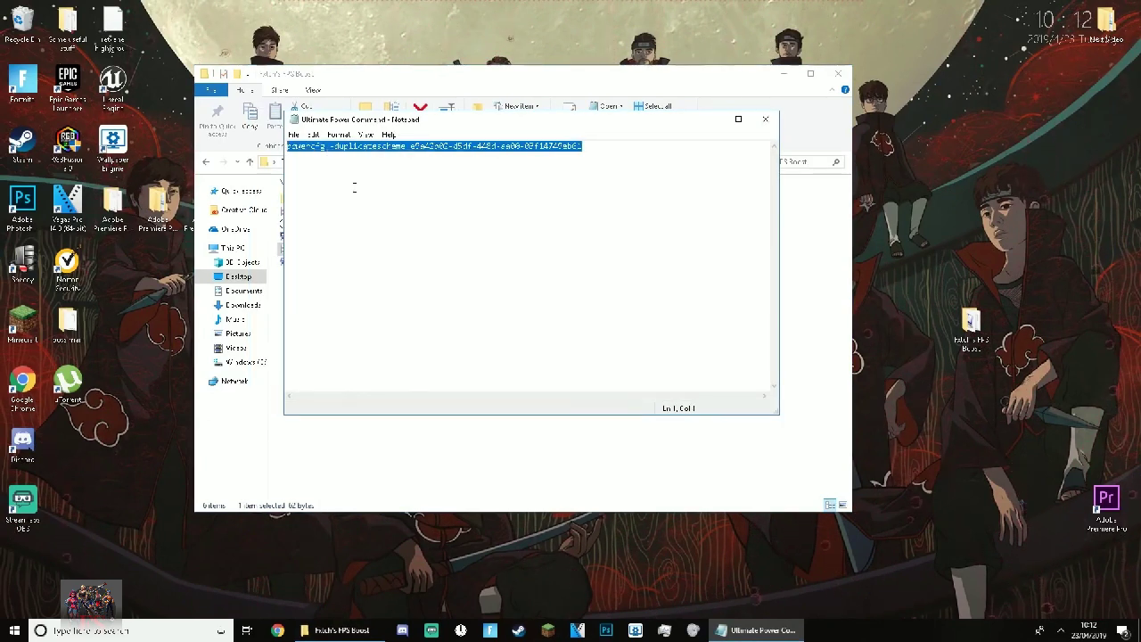
pyautogui.click(765, 119)
# - Run the copied powercfg -duplicatescheme command in Windows PowerShell as administrator and close the console
pyautogui.click(329, 261)
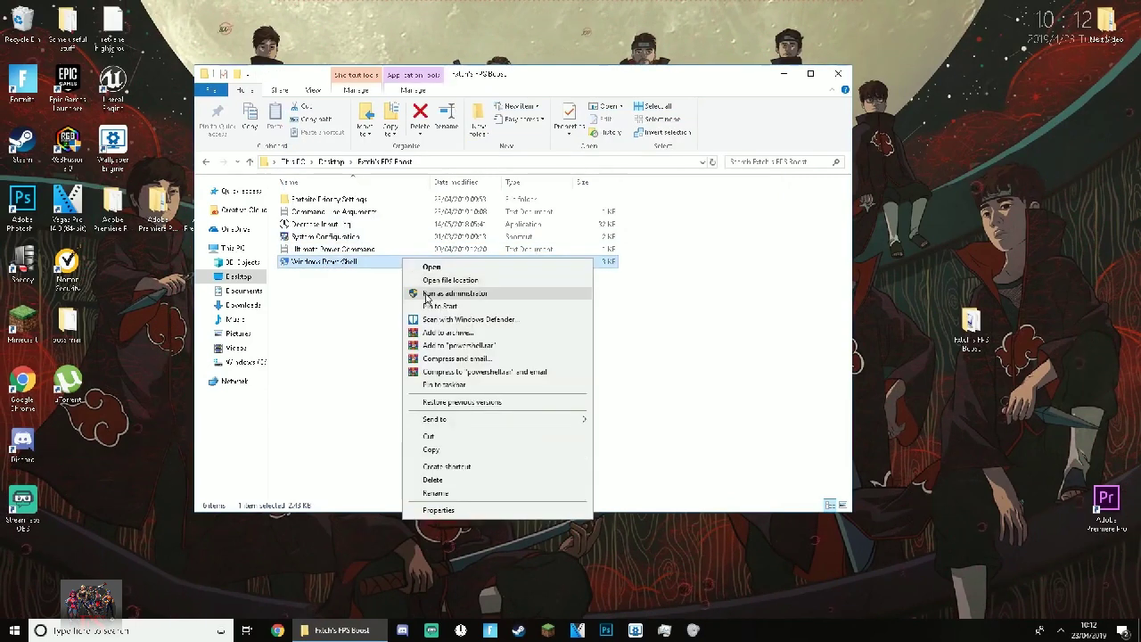
pyautogui.click(498, 295)
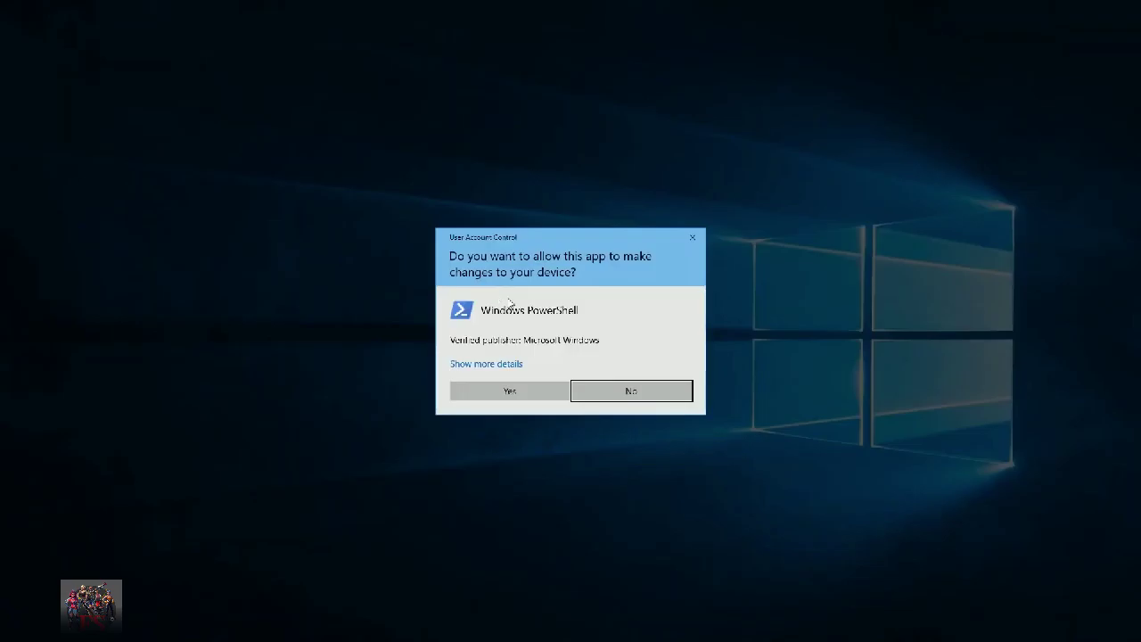
pyautogui.click(510, 392)
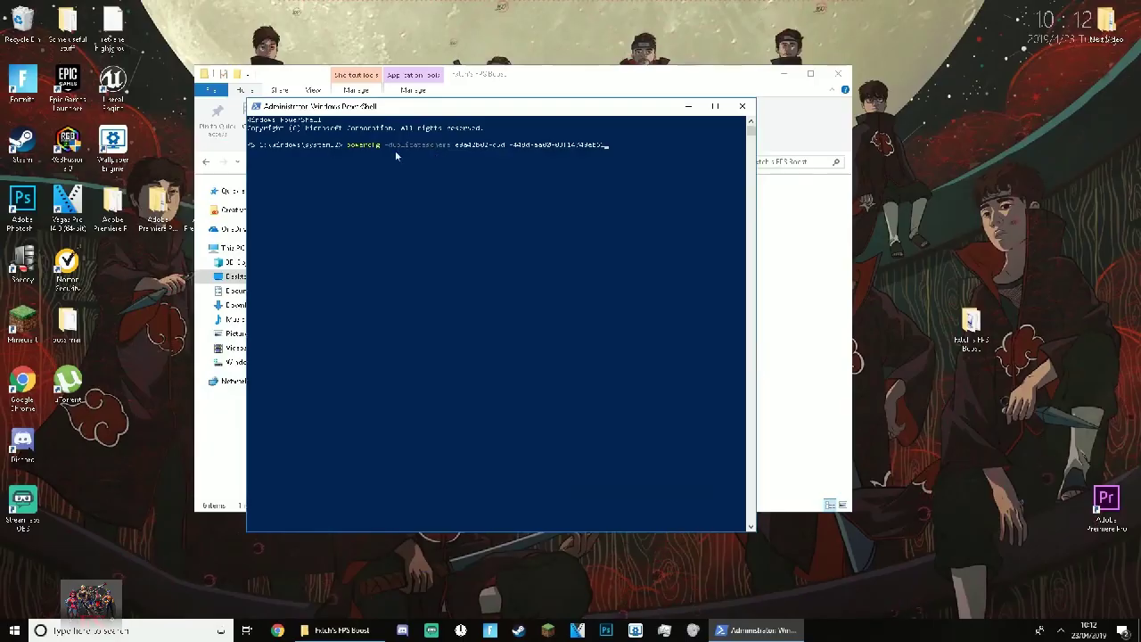
pyautogui.press('Return')
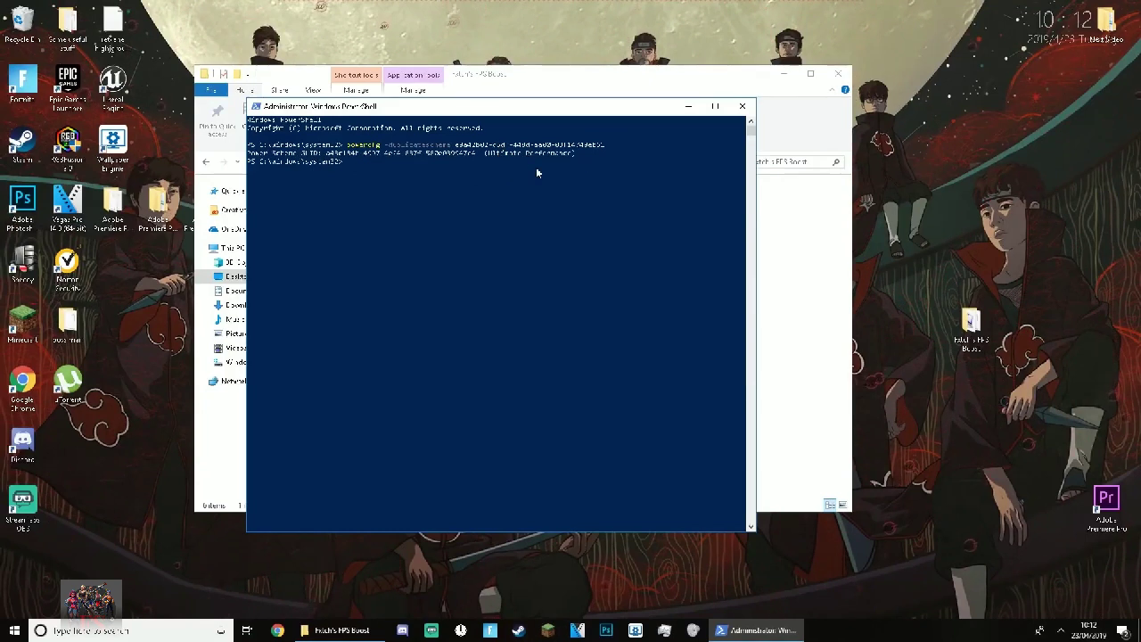
pyautogui.click(741, 108)
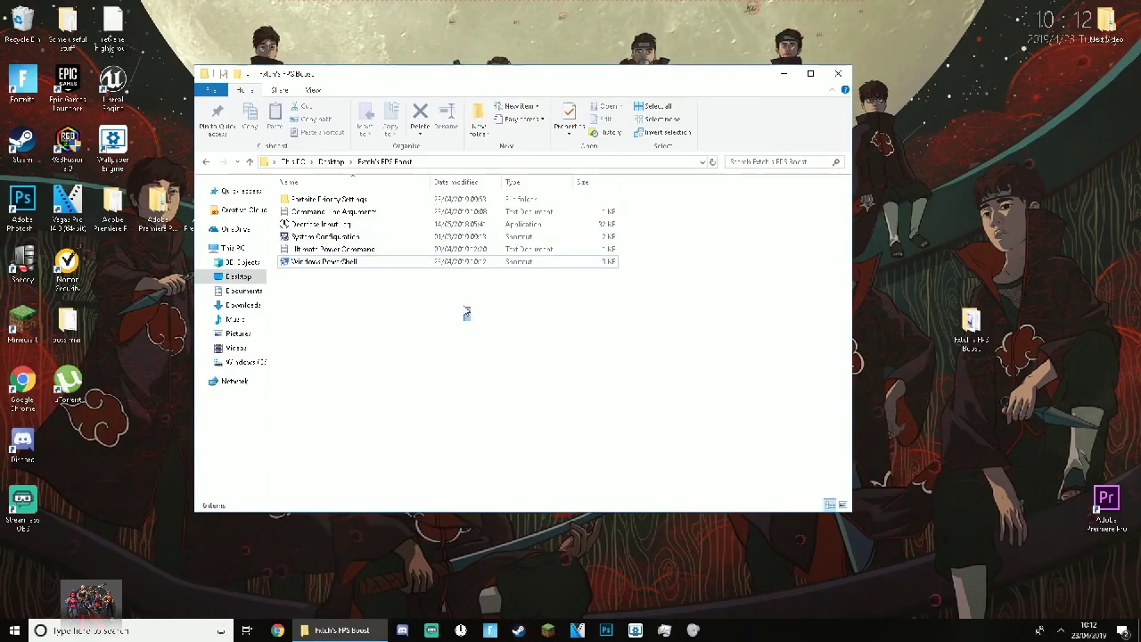
# - Close the FPS Boost folder and reopen Power Options through a Windows search for the power plan editor
pyautogui.click(836, 75)
pyautogui.click(134, 630)
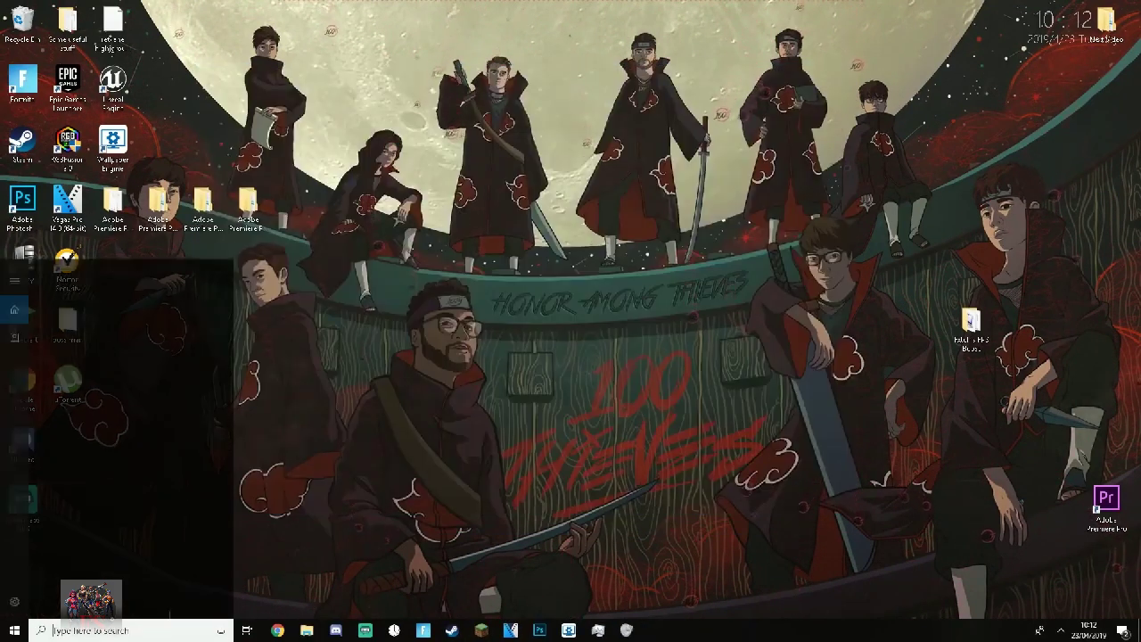
pyautogui.write('power')
pyautogui.click(71, 379)
pyautogui.click(508, 148)
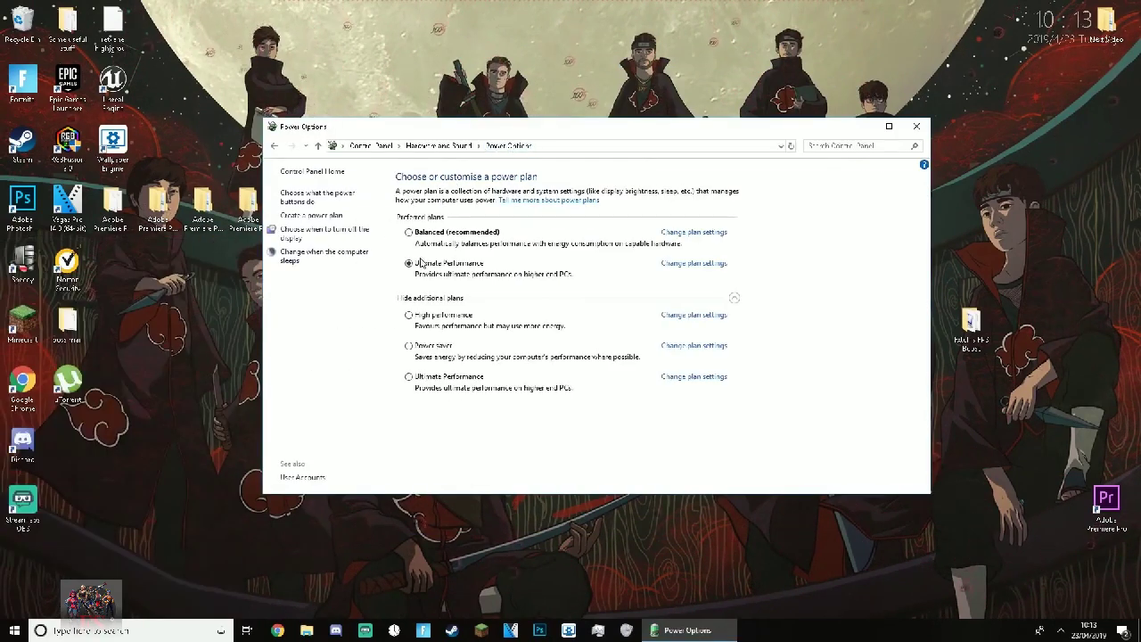
# - Check the additional power plans for Ultimate Performance by collapsing and expanding the list, then close Power Options
pyautogui.click(735, 298)
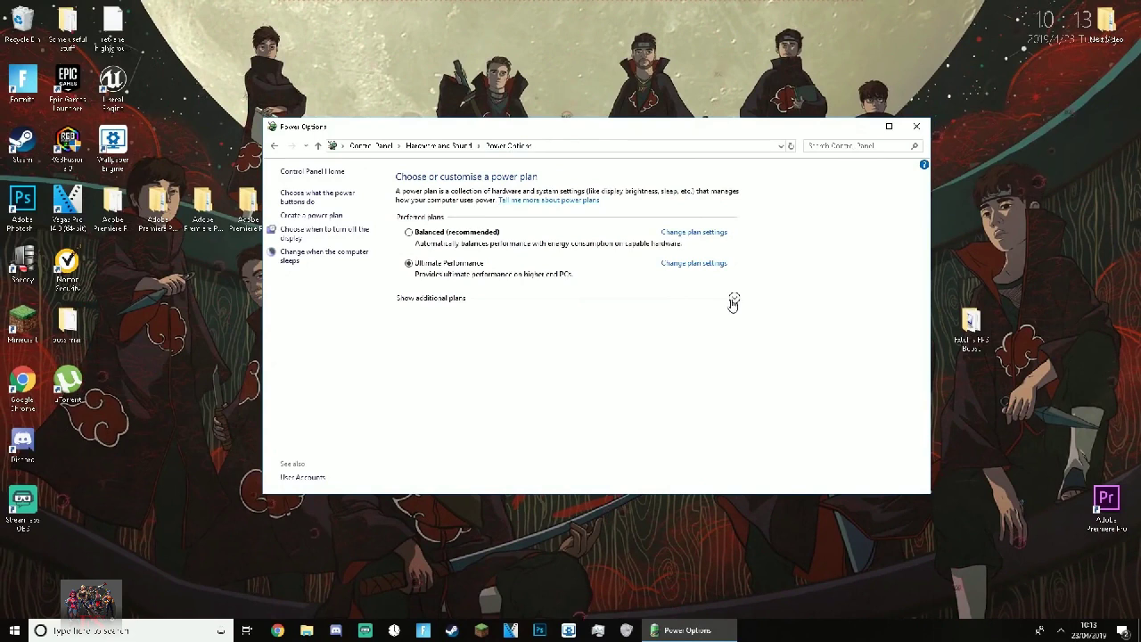
pyautogui.click(733, 301)
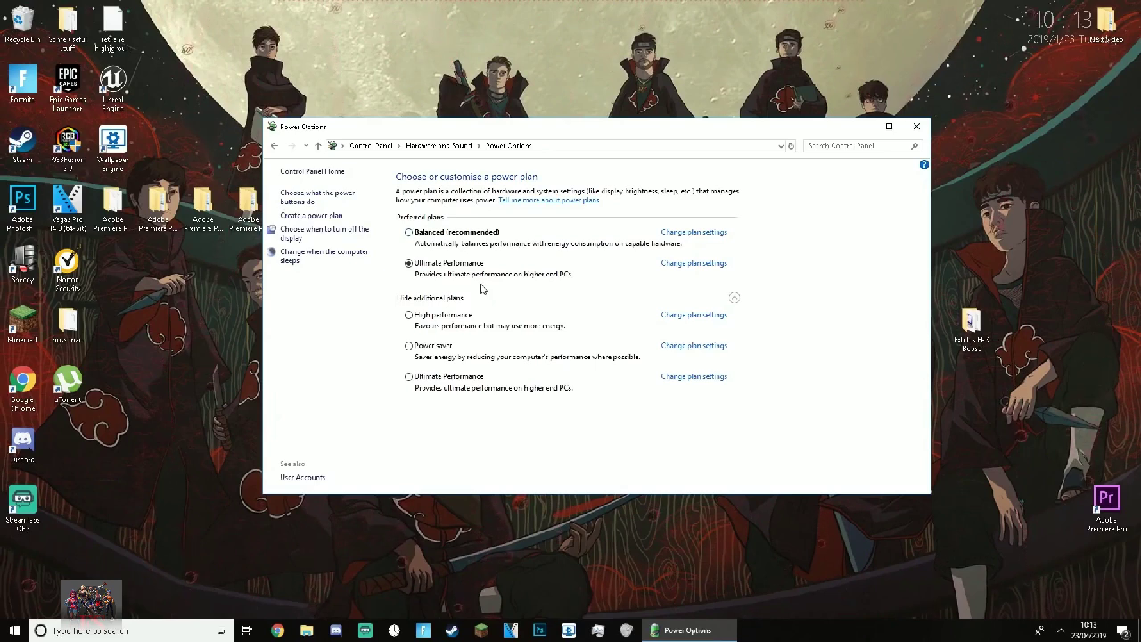
pyautogui.moveTo(607, 136); pyautogui.dragTo(583, 133)
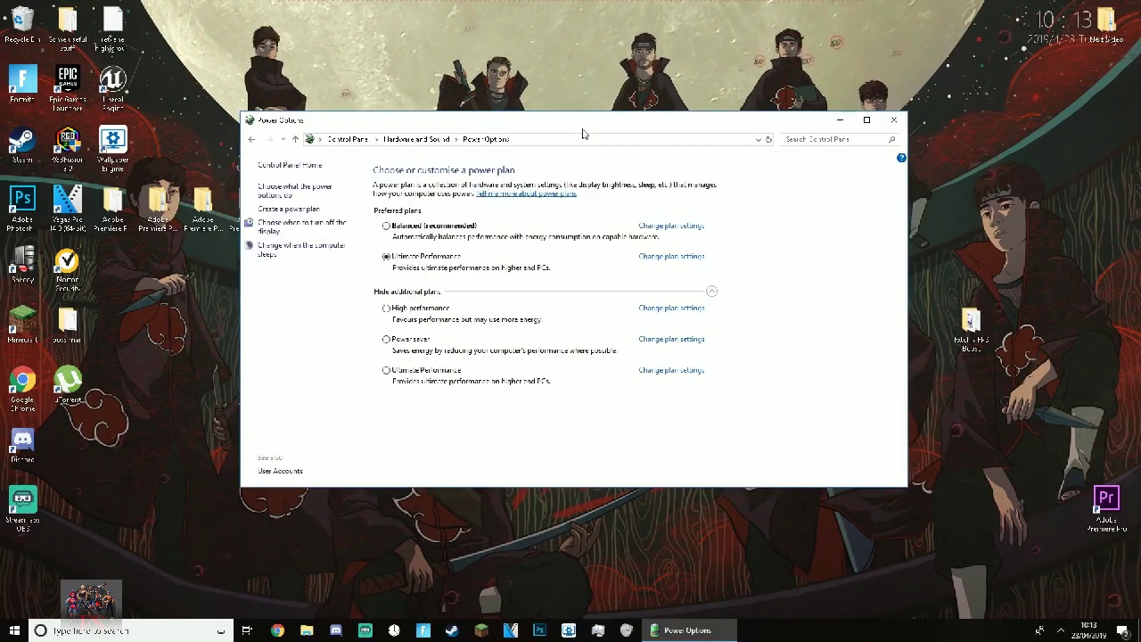
pyautogui.moveTo(583, 133); pyautogui.dragTo(565, 153)
pyautogui.click(878, 144)
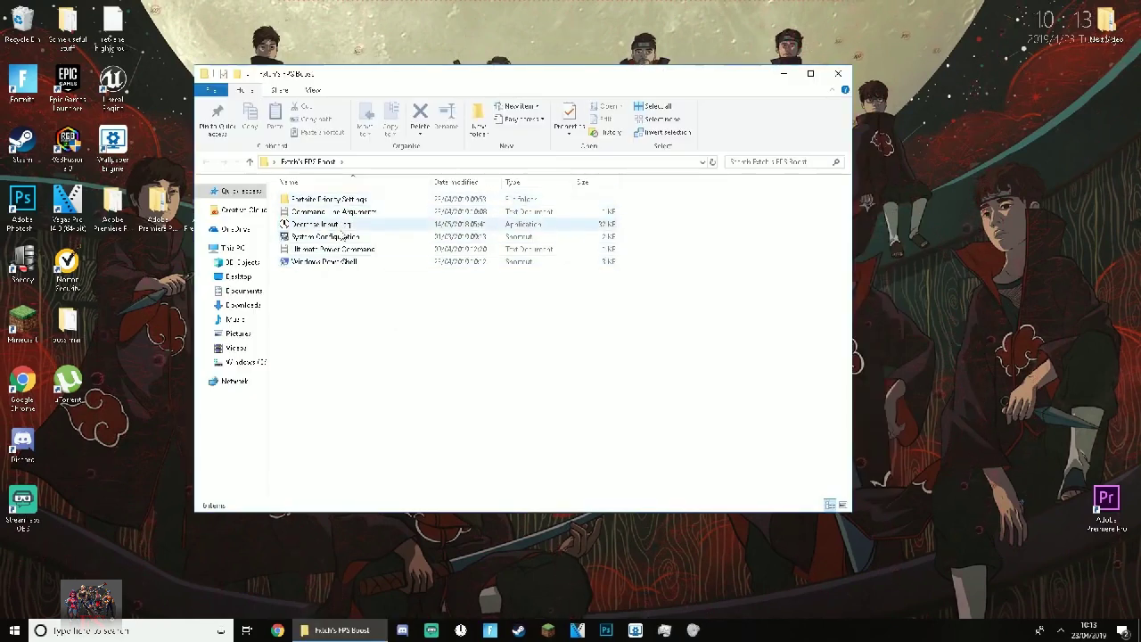
# - Move the Decrease Input Lag application from the FPS Boost folder to the desktop and minimize the folder
pyautogui.click(316, 223)
pyautogui.click(328, 237)
pyautogui.doubleClick(324, 225)
pyautogui.click(659, 263)
pyautogui.moveTo(357, 225); pyautogui.dragTo(475, 265)
pyautogui.click(784, 73)
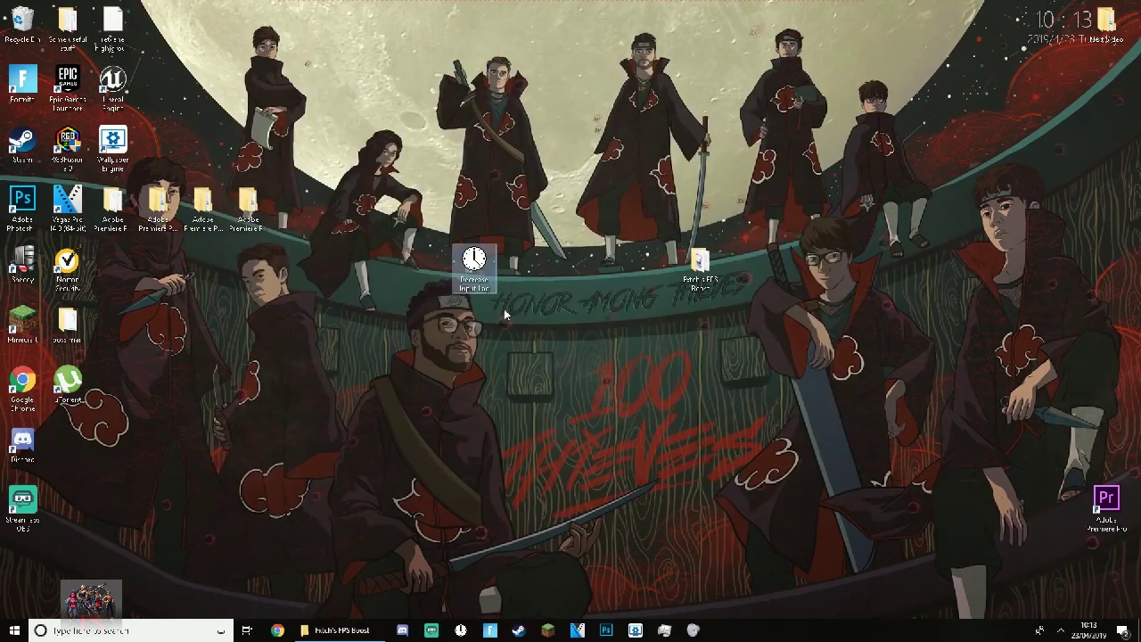
# - Open Decrease Input Lag from the desktop, examine its timer resolution range and current resolution, and close it
pyautogui.rightClick(457, 259)
pyautogui.click(505, 589)
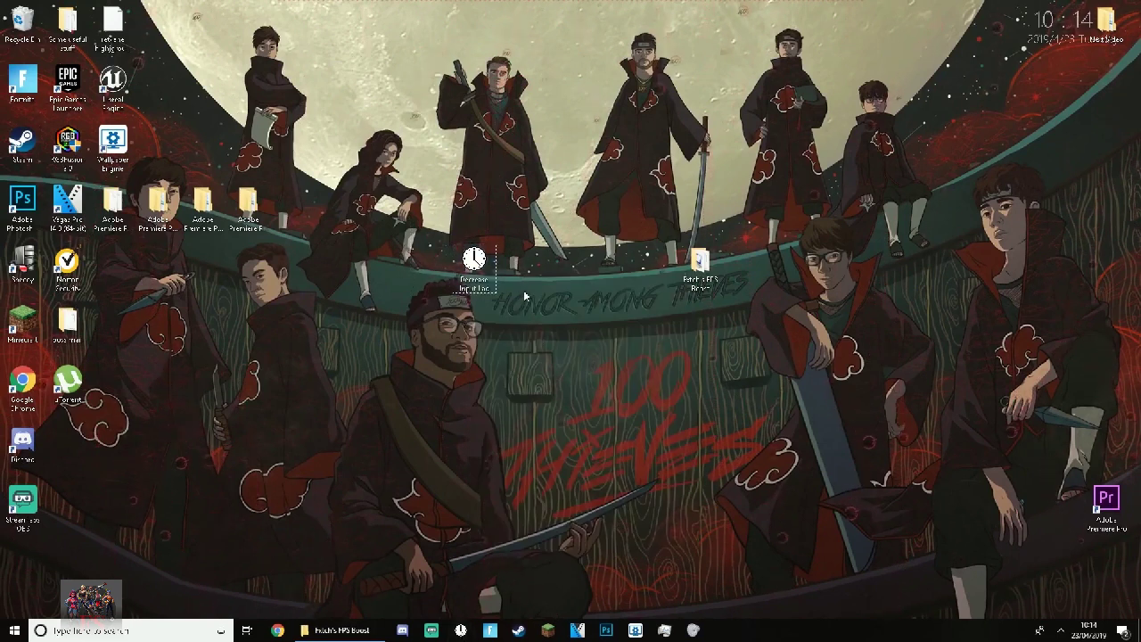
pyautogui.doubleClick(474, 280)
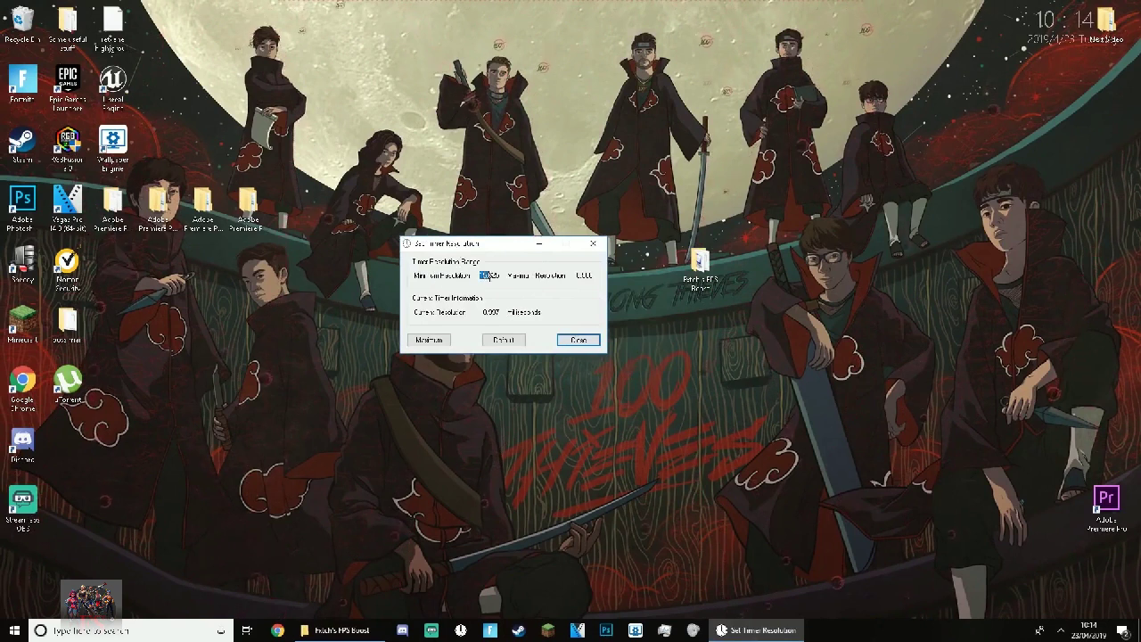
pyautogui.moveTo(500, 244); pyautogui.dragTo(527, 247)
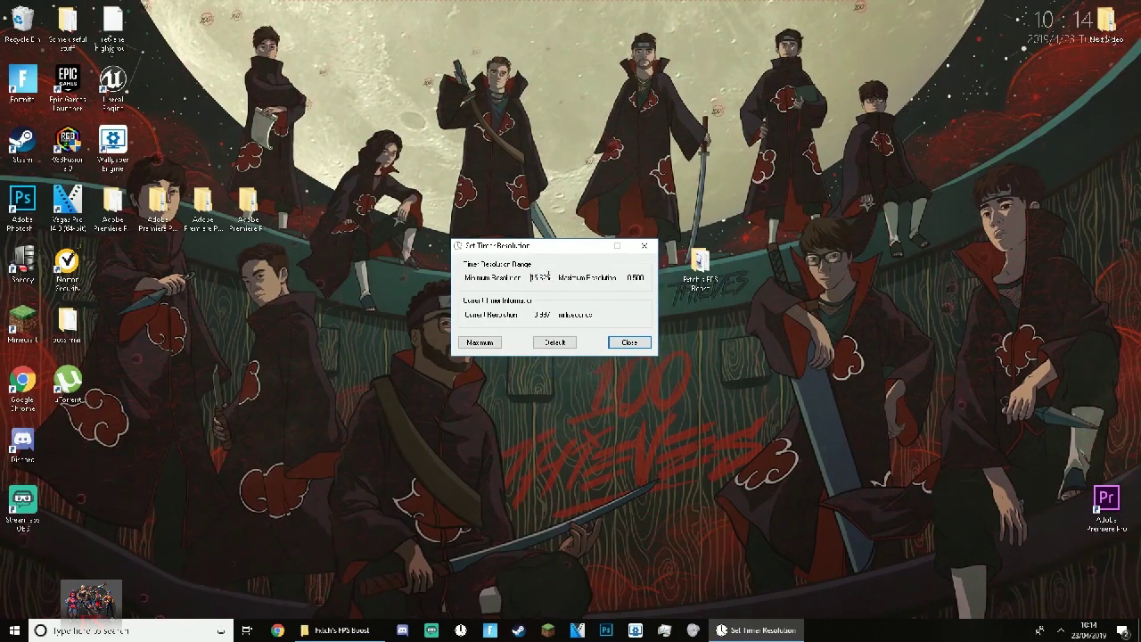
pyautogui.moveTo(548, 250)
pyautogui.mouseDown()
pyautogui.moveTo(522, 248)
pyautogui.moveTo(564, 261)
pyautogui.mouseUp()
pyautogui.click(688, 260)
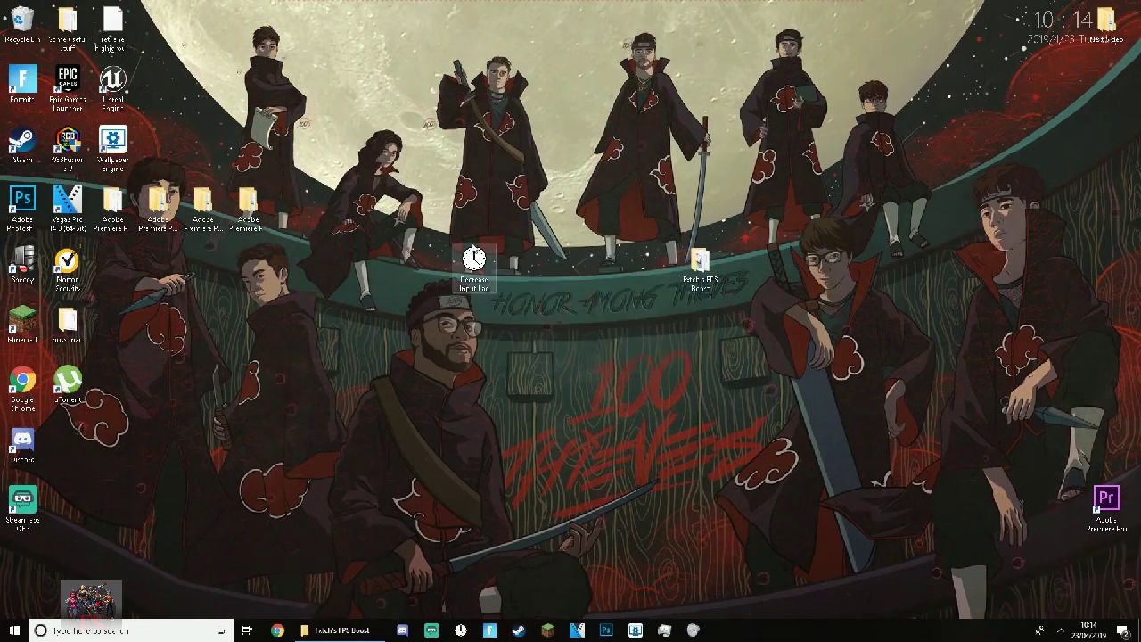
# - Launch Decrease Input Lag from the desktop and set the timer resolution to Maximum
pyautogui.moveTo(443, 341); pyautogui.dragTo(536, 350)
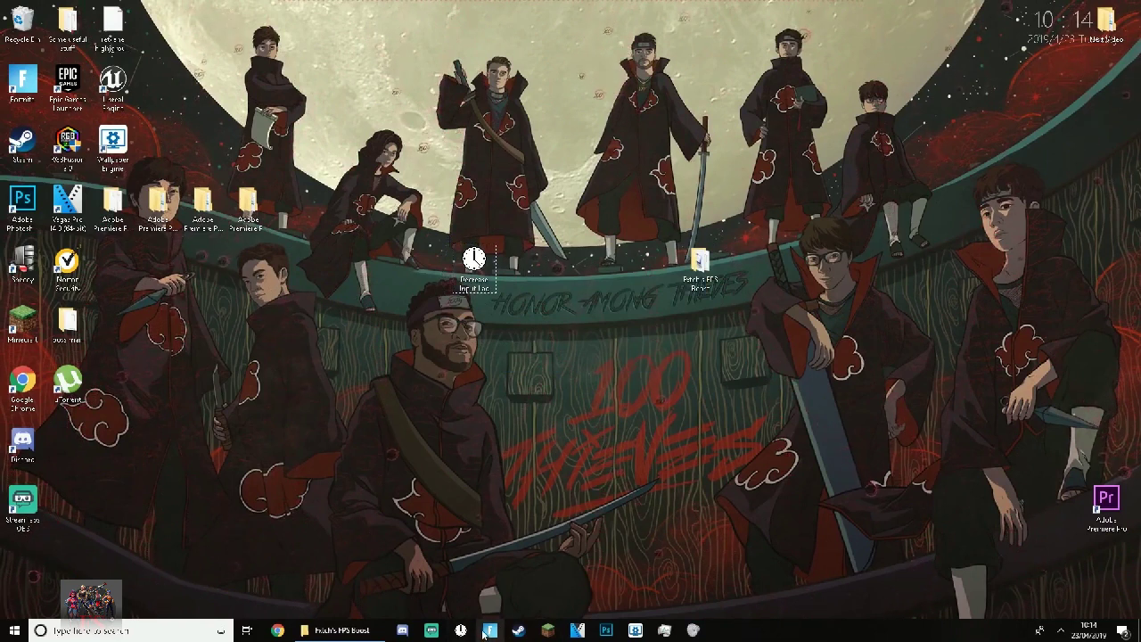
pyautogui.doubleClick(474, 262)
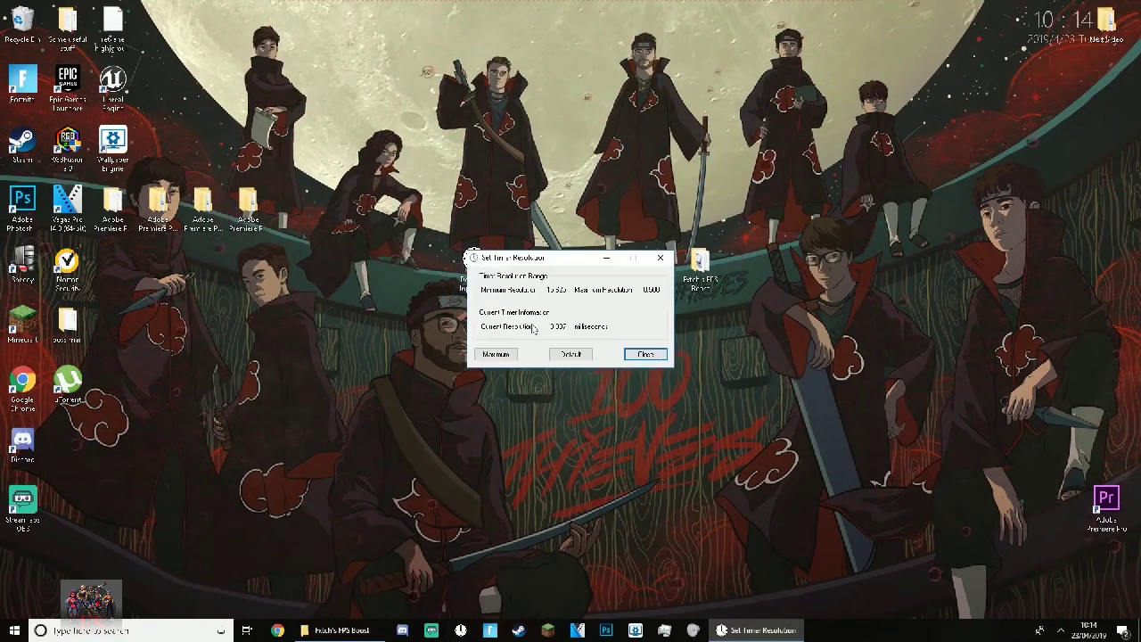
pyautogui.click(496, 354)
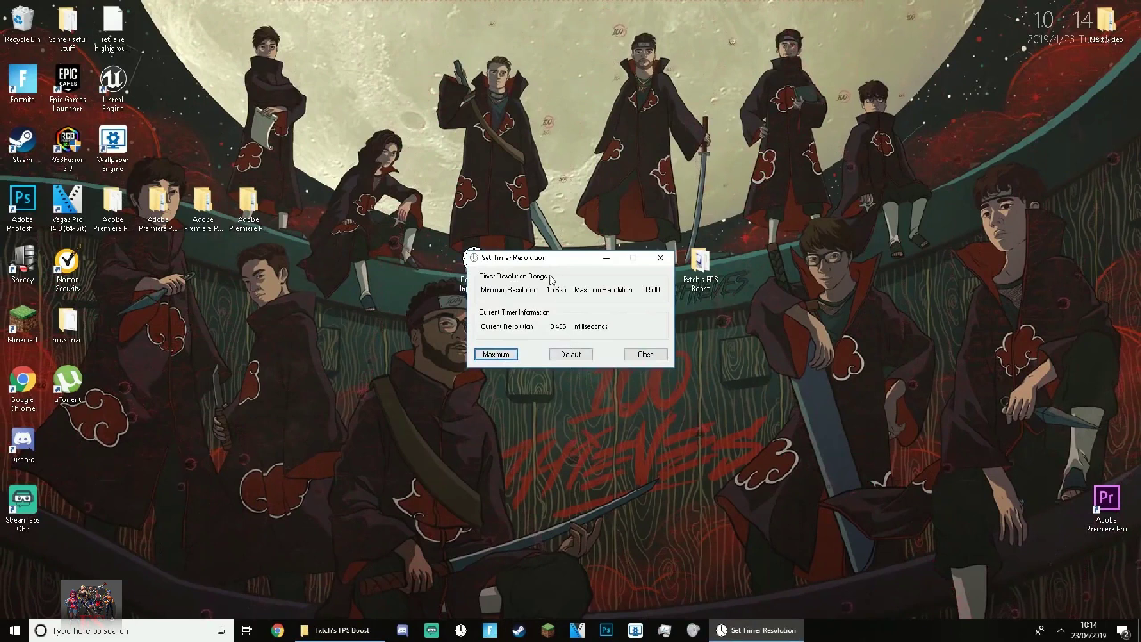
# - Return the timer resolution to Default and close the Set Timer Resolution window
pyautogui.moveTo(563, 258); pyautogui.dragTo(498, 239)
pyautogui.click(498, 335)
pyautogui.click(592, 238)
# - Reopen Decrease Input Lag, reposition its window and apply the Maximum timer resolution again
pyautogui.moveTo(515, 312)
pyautogui.mouseDown()
pyautogui.moveTo(450, 214)
pyautogui.moveTo(434, 216)
pyautogui.moveTo(533, 303)
pyautogui.mouseUp()
pyautogui.click(553, 327)
pyautogui.doubleClick(474, 259)
pyautogui.moveTo(496, 260); pyautogui.dragTo(437, 232)
pyautogui.click(448, 327)
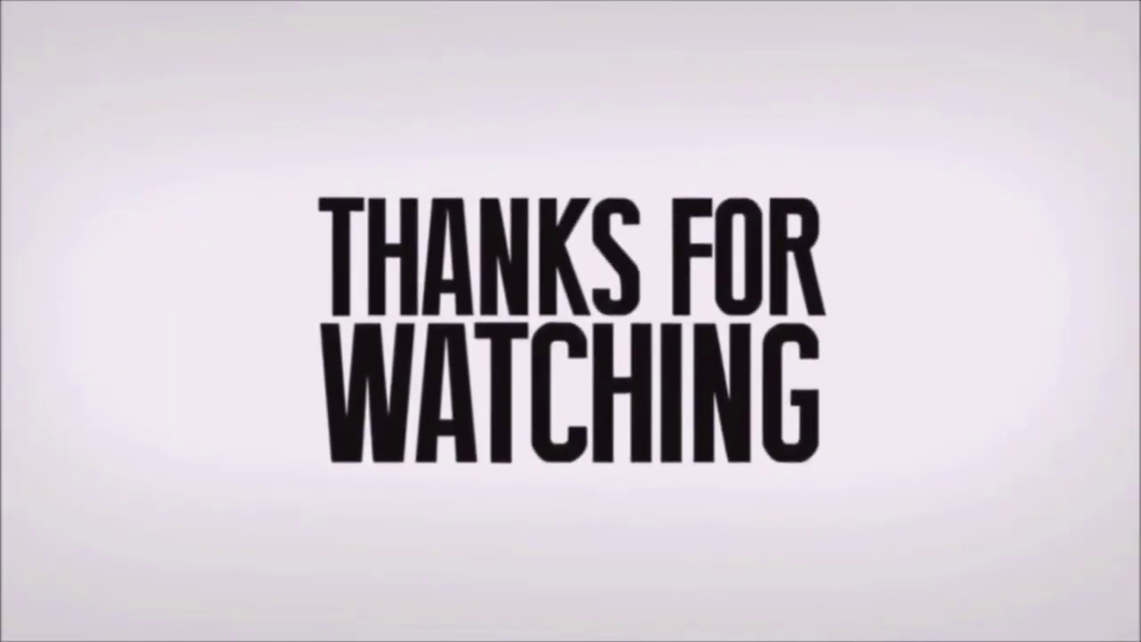